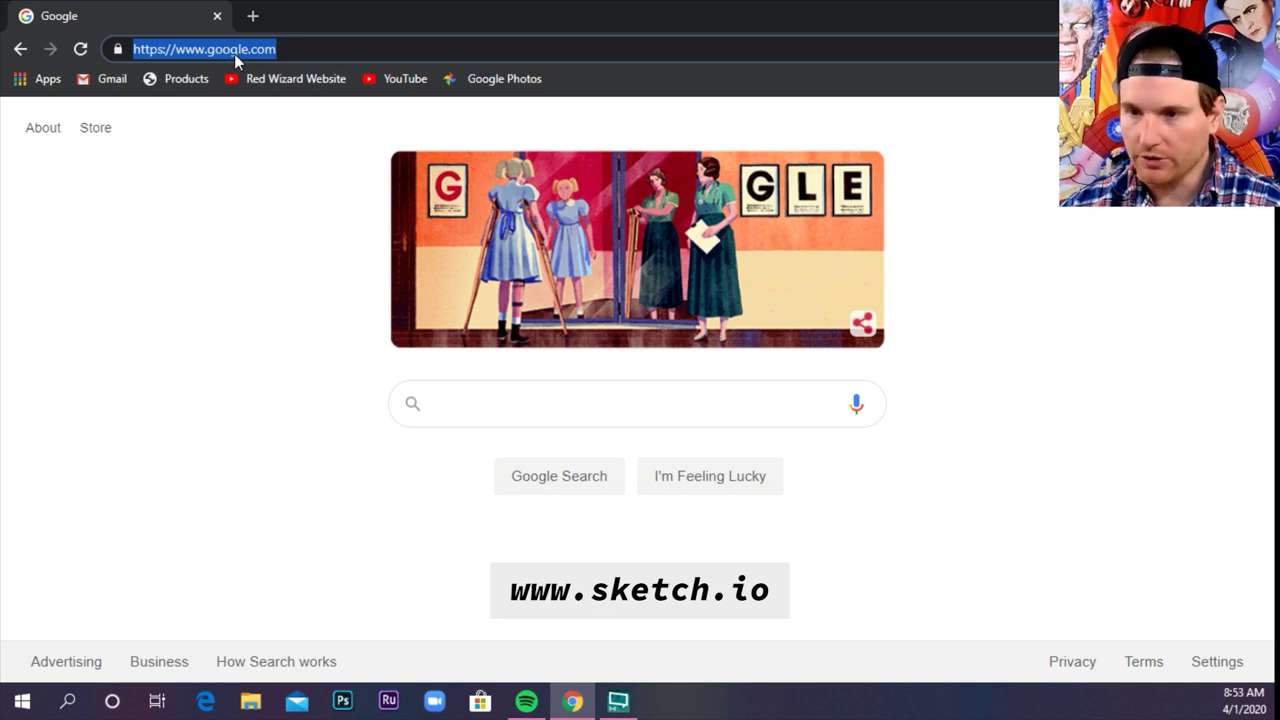
{"action": "type", "text": "www."}
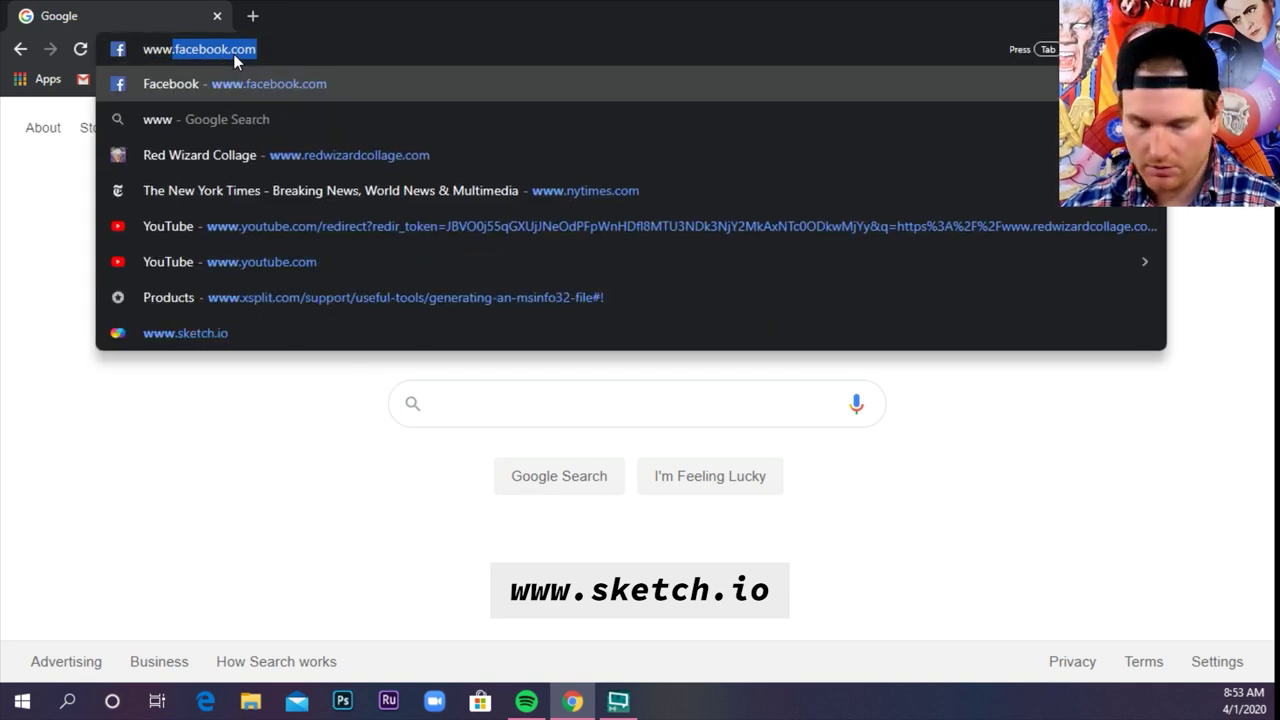
{"action": "type", "text": "sketc"}
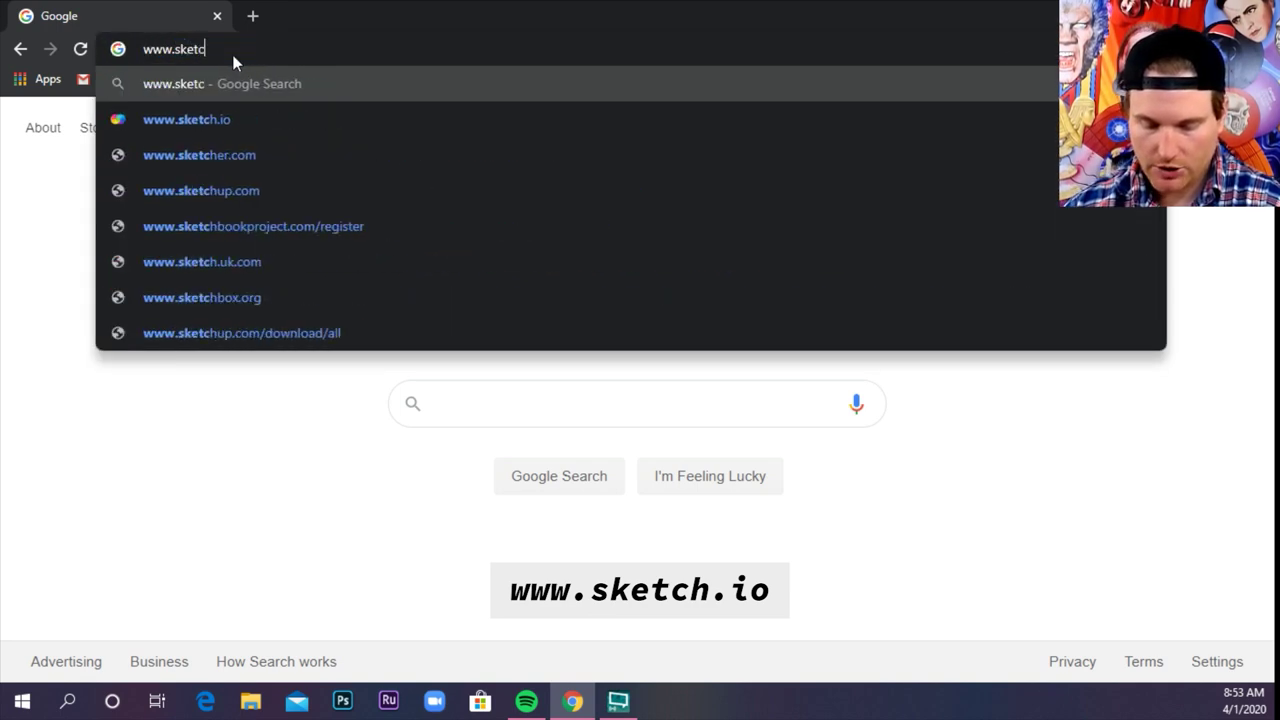
{"action": "type", "text": "h.io"}
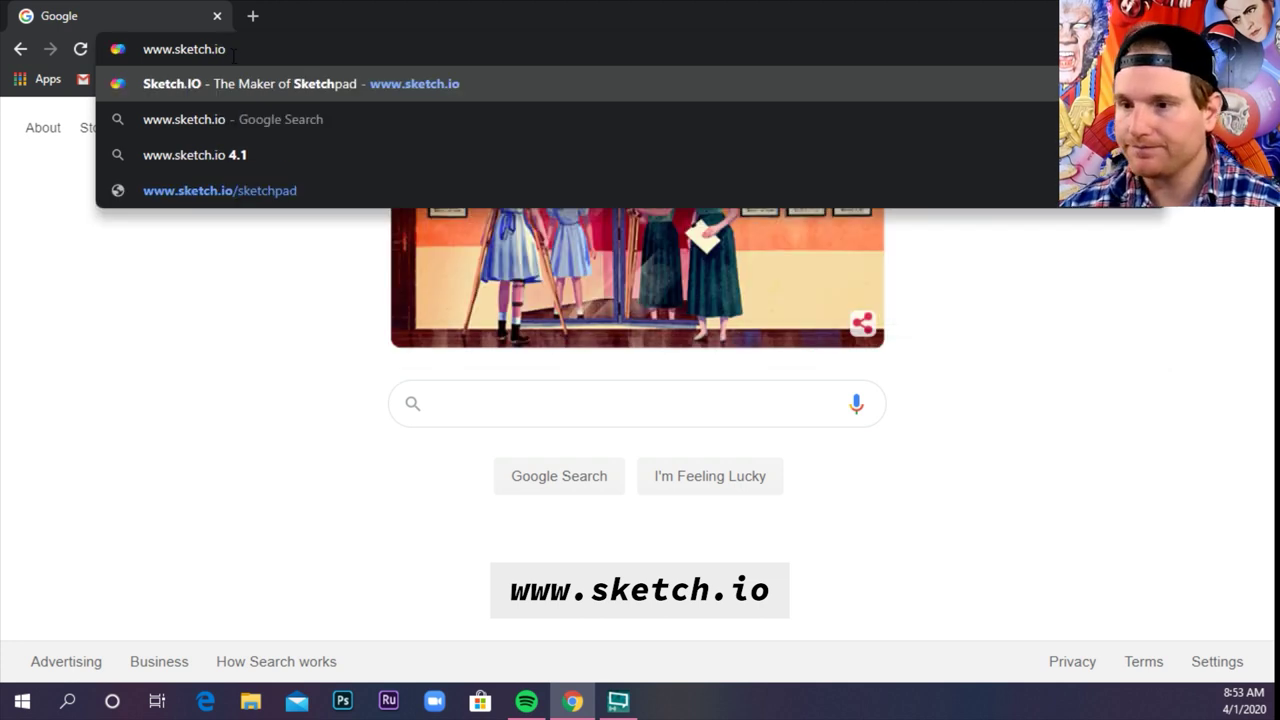
{"action": "key", "text": "Return"}
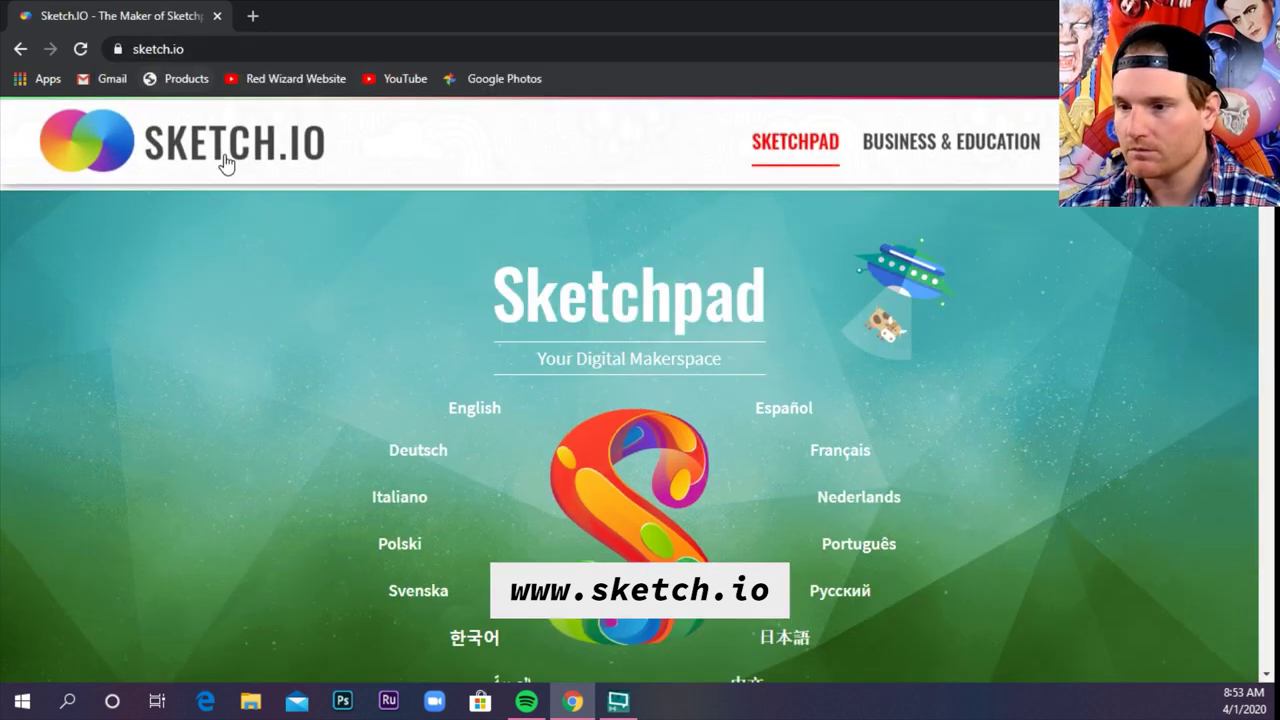
{"action": "left_click", "coordinate": [476, 410]}
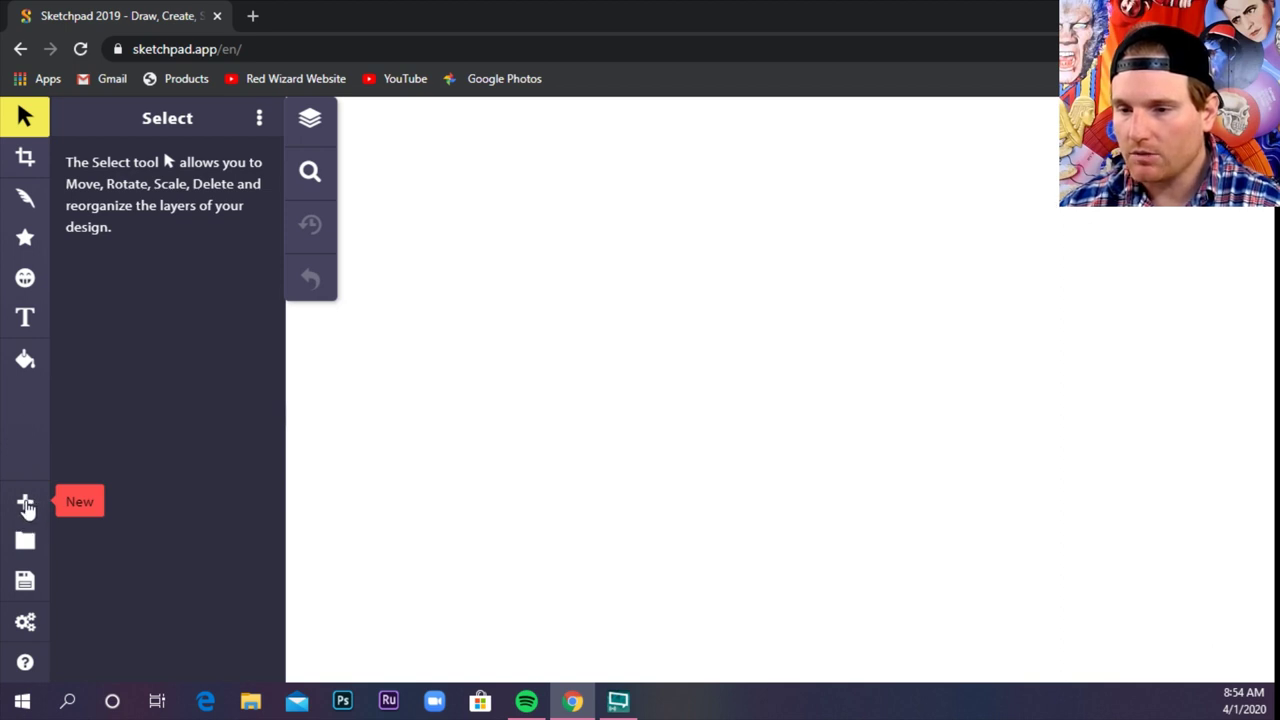
- Create a blank 11 × 8.5 inch document and switch to the Text tool
{"action": "left_click", "coordinate": [27, 508]}
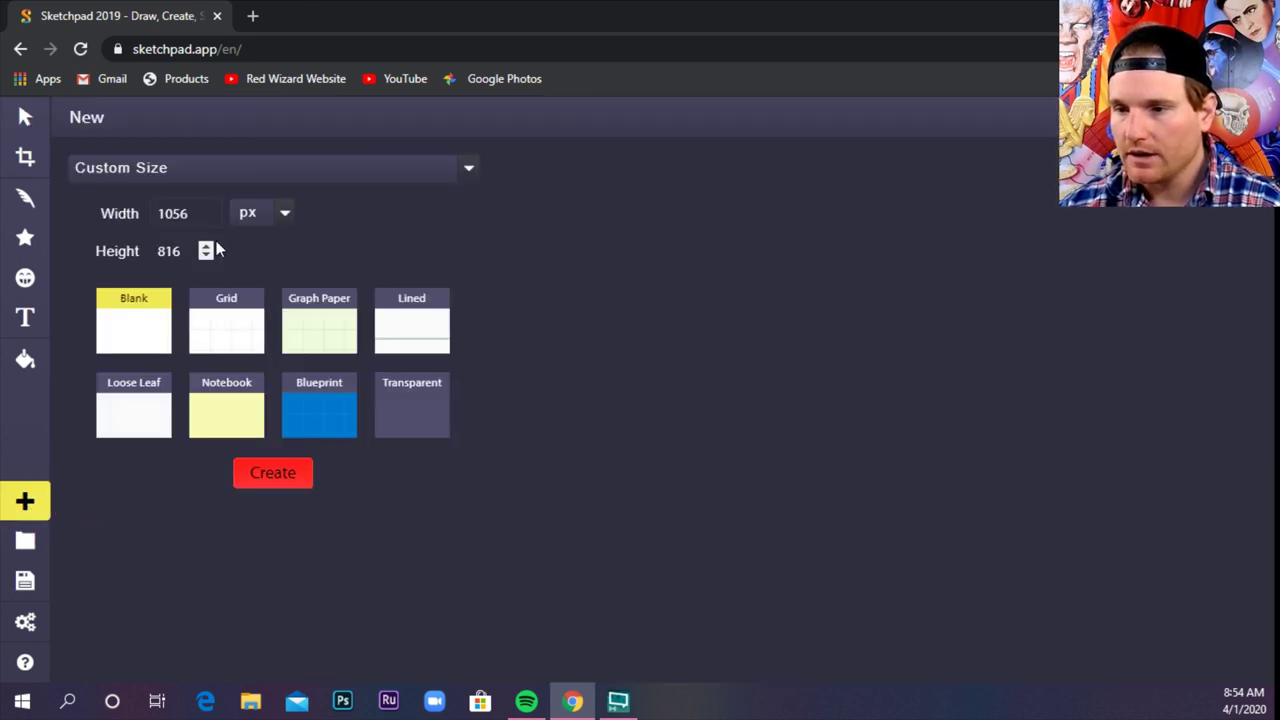
{"action": "left_click", "coordinate": [252, 212]}
{"action": "left_click", "coordinate": [260, 247]}
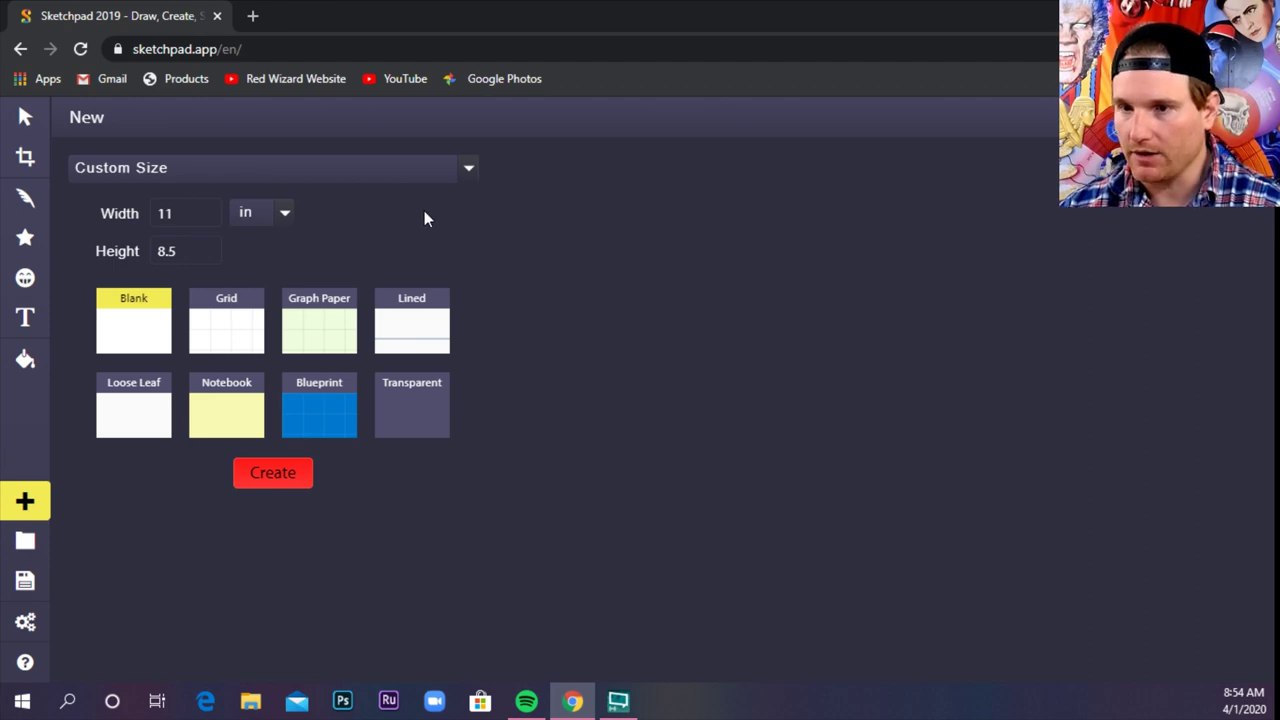
{"action": "left_click", "coordinate": [278, 476]}
{"action": "key", "text": "t"}
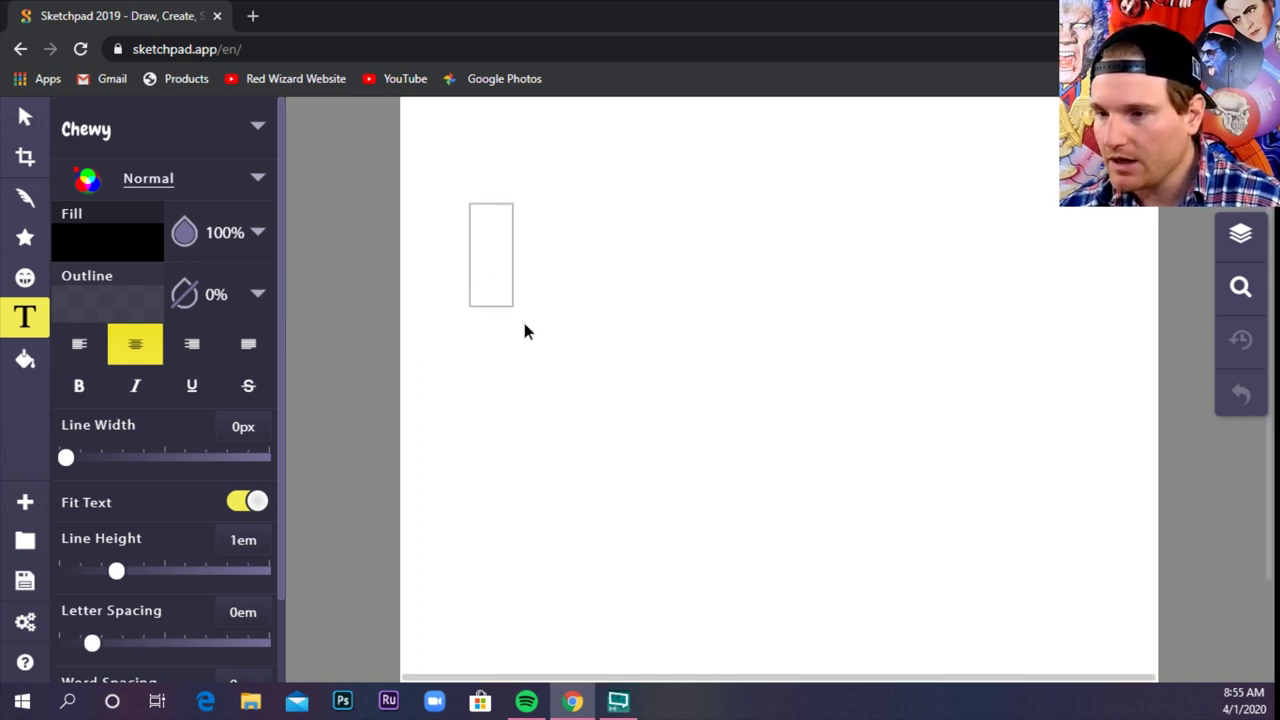
{"action": "left_click_drag", "start_coordinate": [524, 323], "coordinate": [1096, 354]}
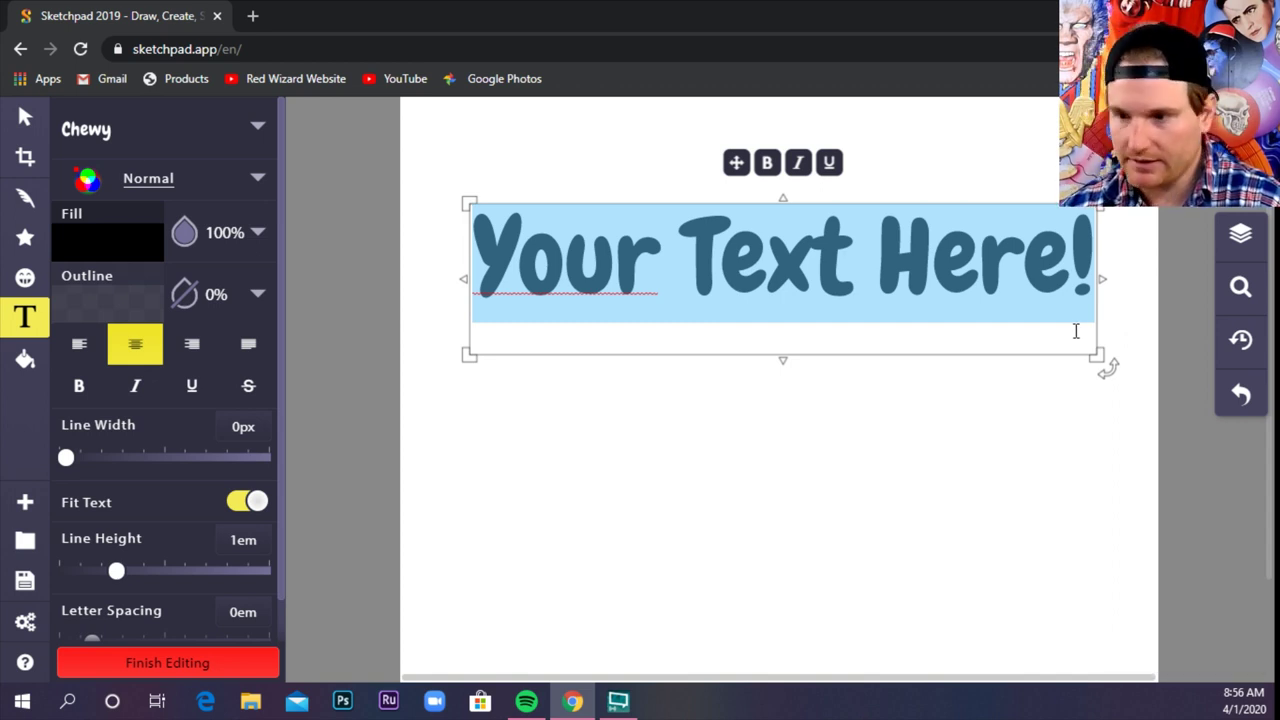
- Type 'Mr. Myers' into the text box and select all of it
{"action": "type", "text": "m"}
{"action": "key", "text": "BackSpace"}
{"action": "type", "text": "Mr"}
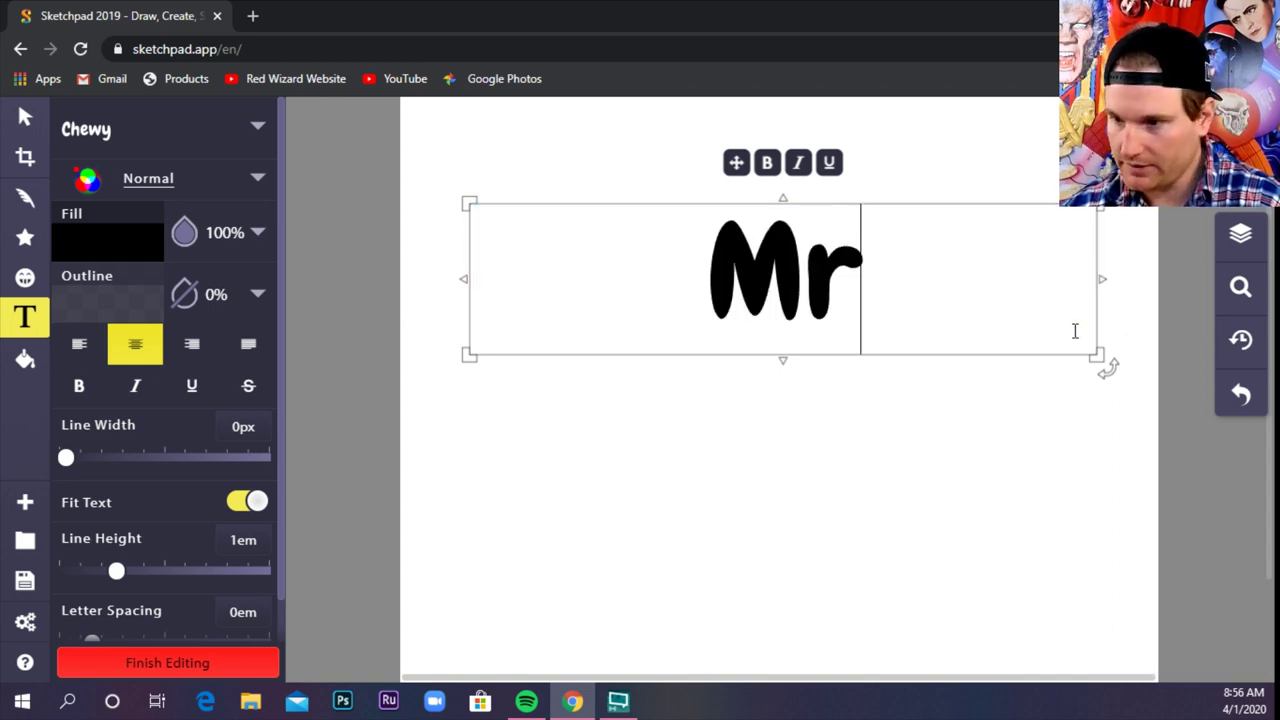
{"action": "type", "text": ". M"}
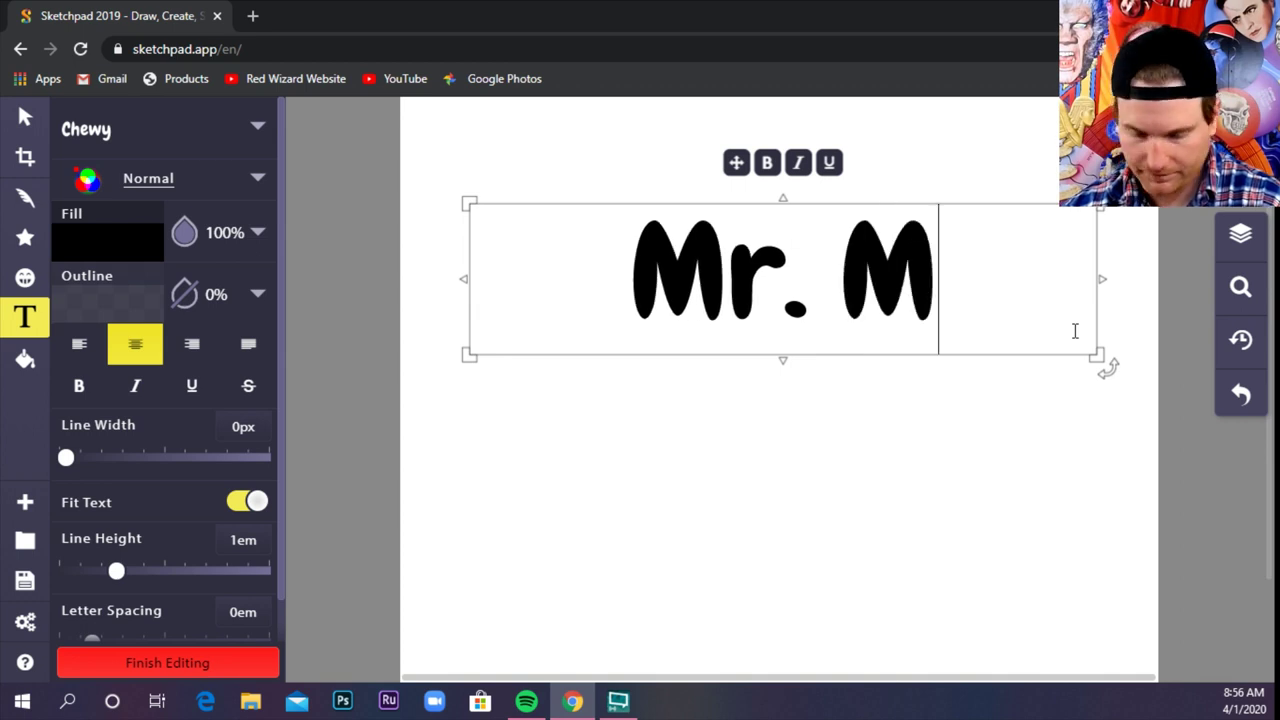
{"action": "type", "text": "yers"}
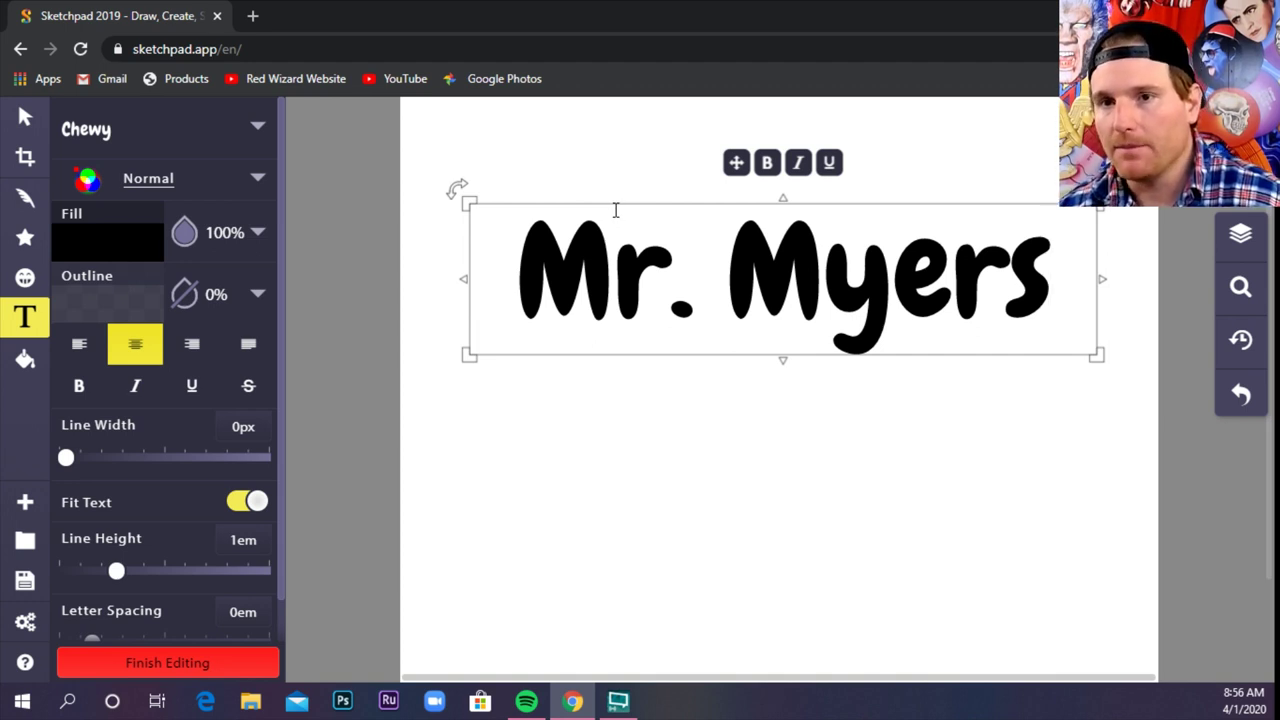
{"action": "triple_click", "coordinate": [683, 271]}
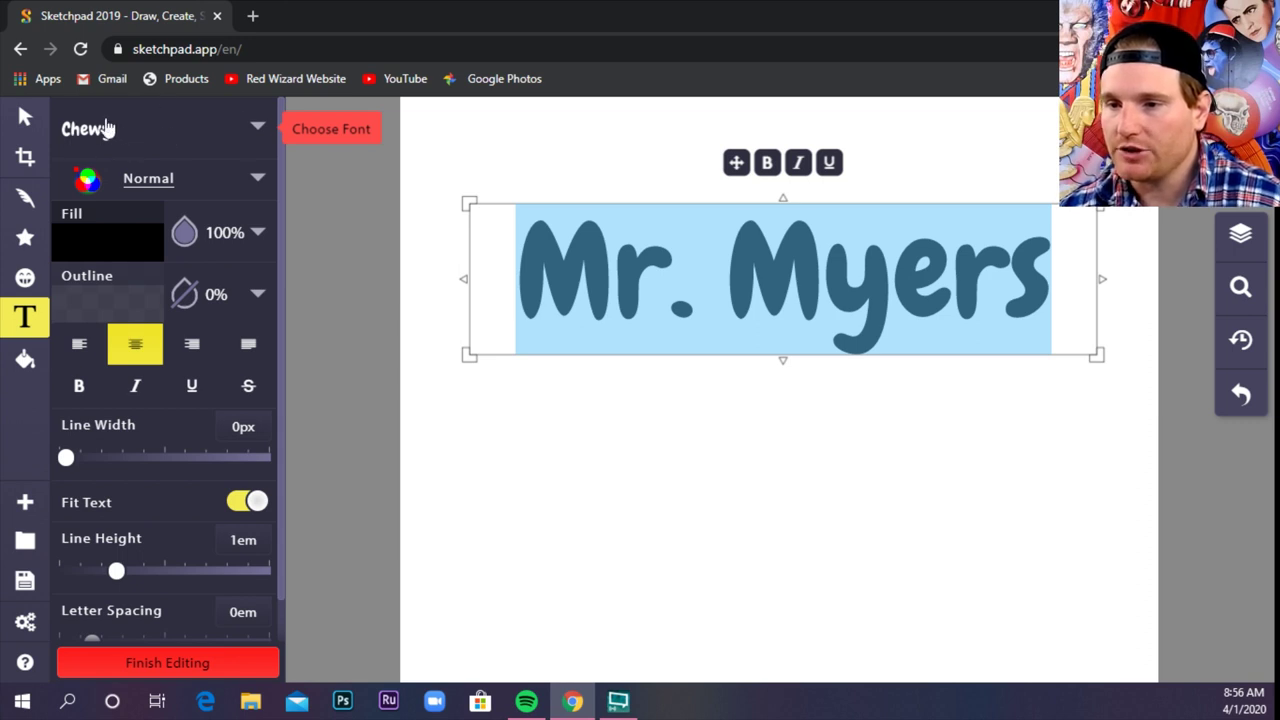
- Change the title's font from Chewy to Luckiest Guy
{"action": "left_click", "coordinate": [256, 130]}
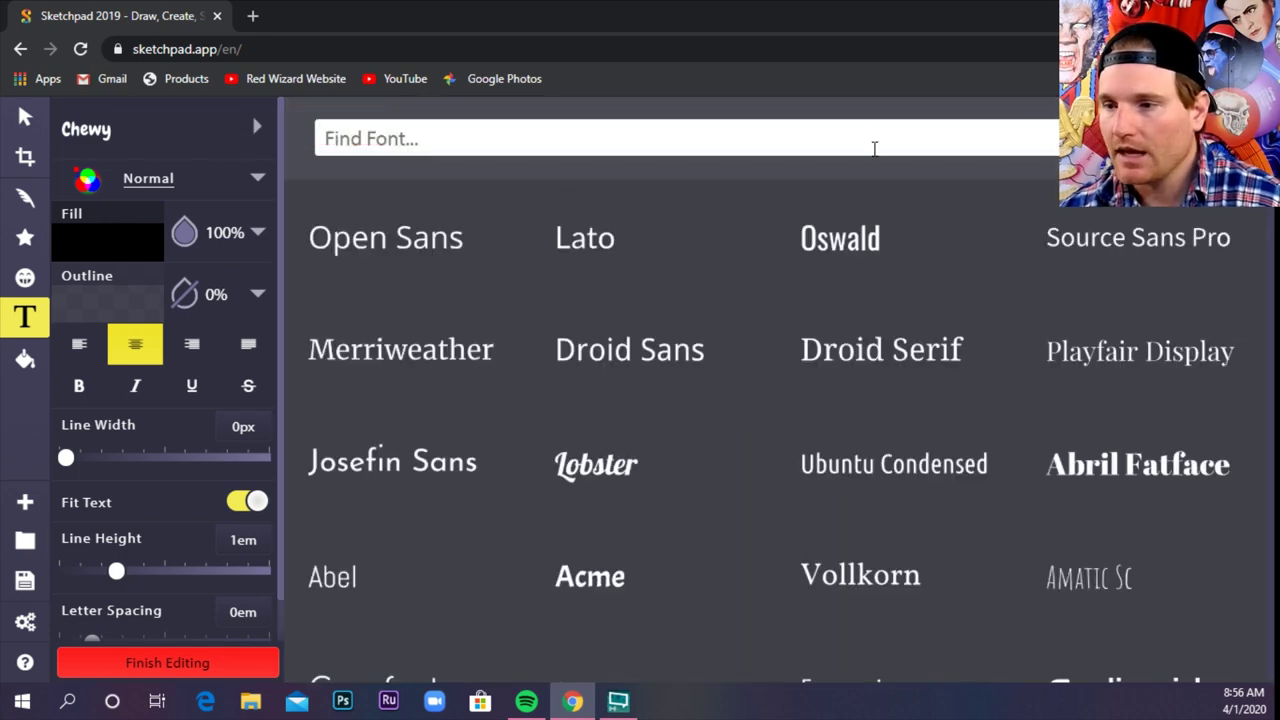
{"action": "scroll", "coordinate": [680, 230], "scroll_direction": "down", "scroll_amount": 9}
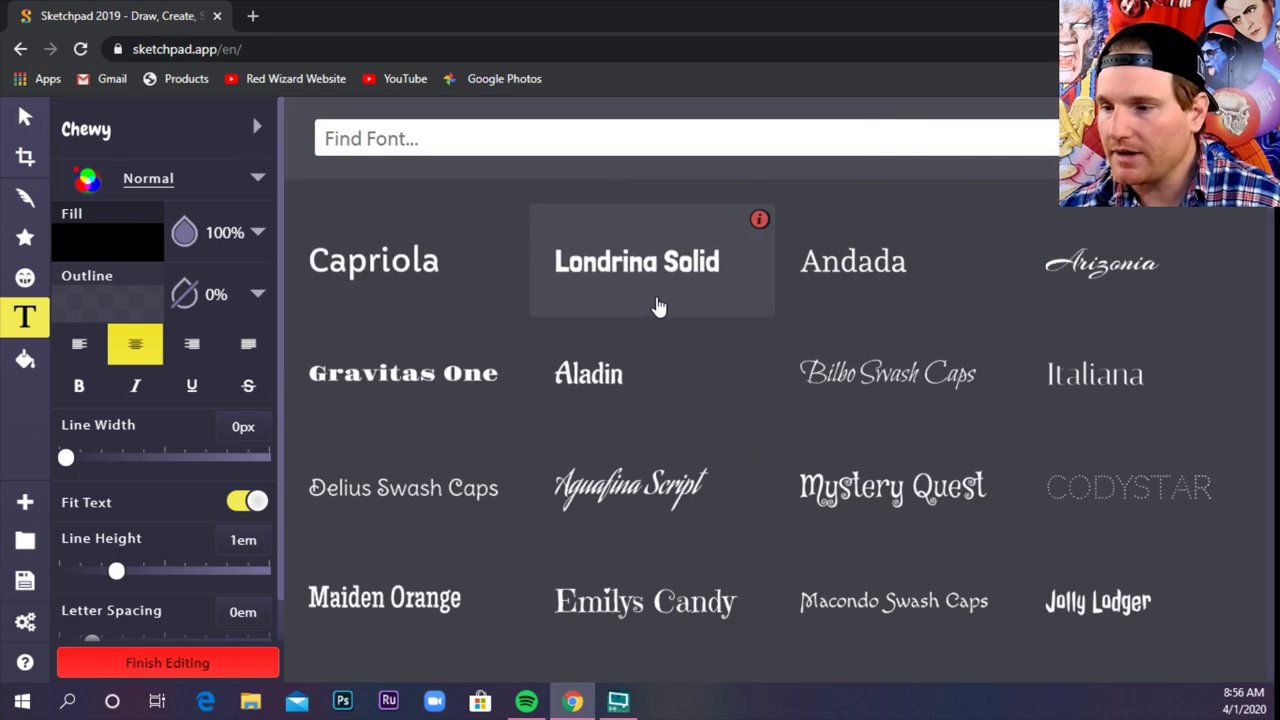
{"action": "scroll", "coordinate": [614, 320], "scroll_direction": "down", "scroll_amount": 7}
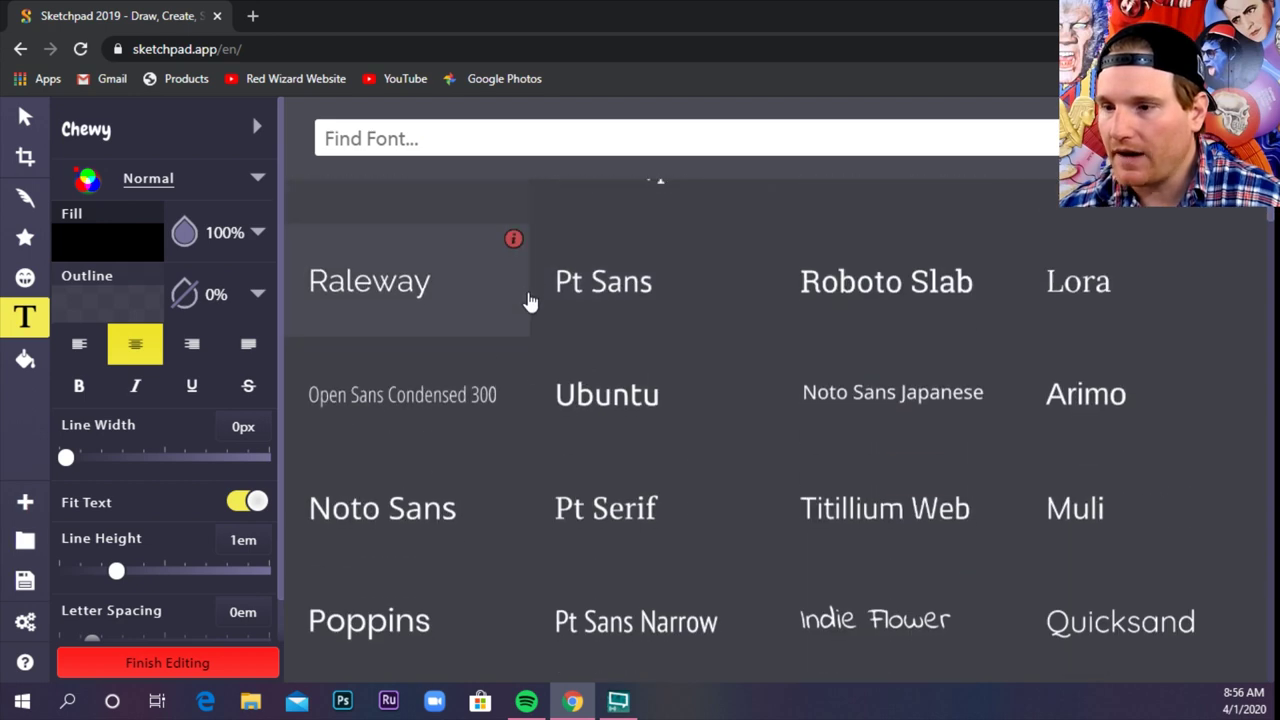
{"action": "scroll", "coordinate": [553, 343], "scroll_direction": "down", "scroll_amount": 12}
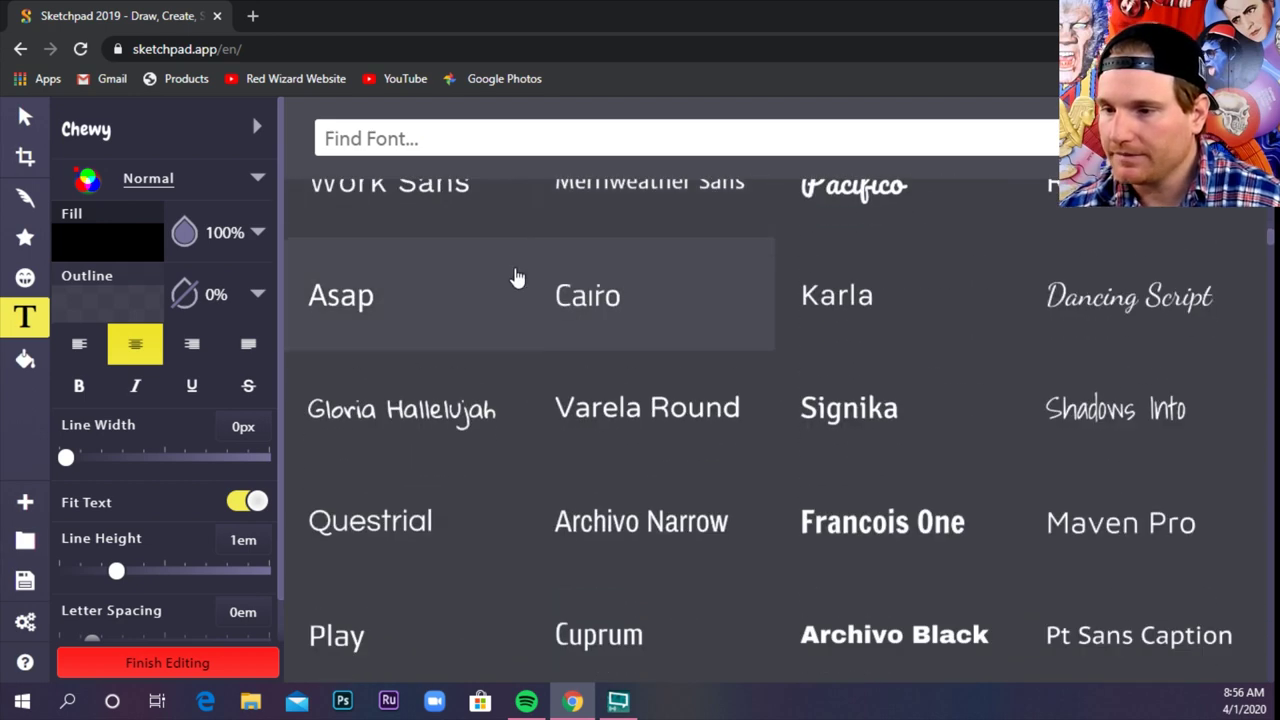
{"action": "scroll", "coordinate": [560, 290], "scroll_direction": "down", "scroll_amount": 3}
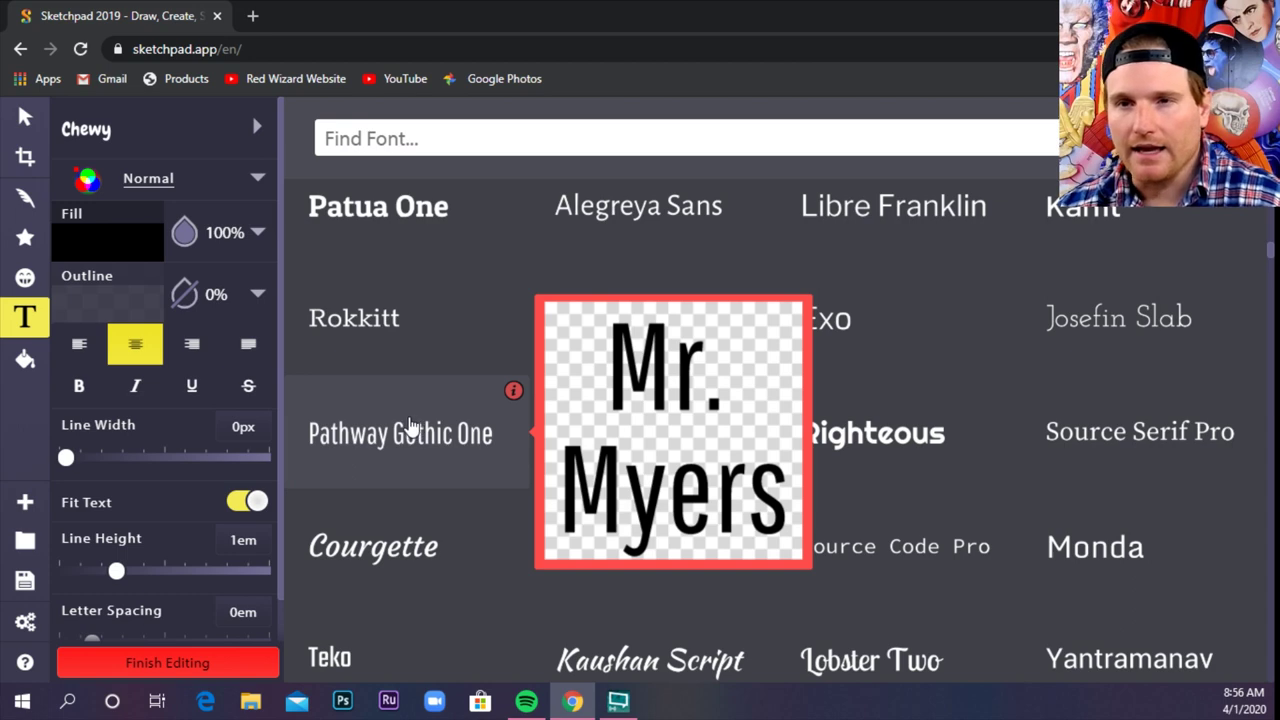
{"action": "scroll", "coordinate": [374, 289], "scroll_direction": "down", "scroll_amount": 1}
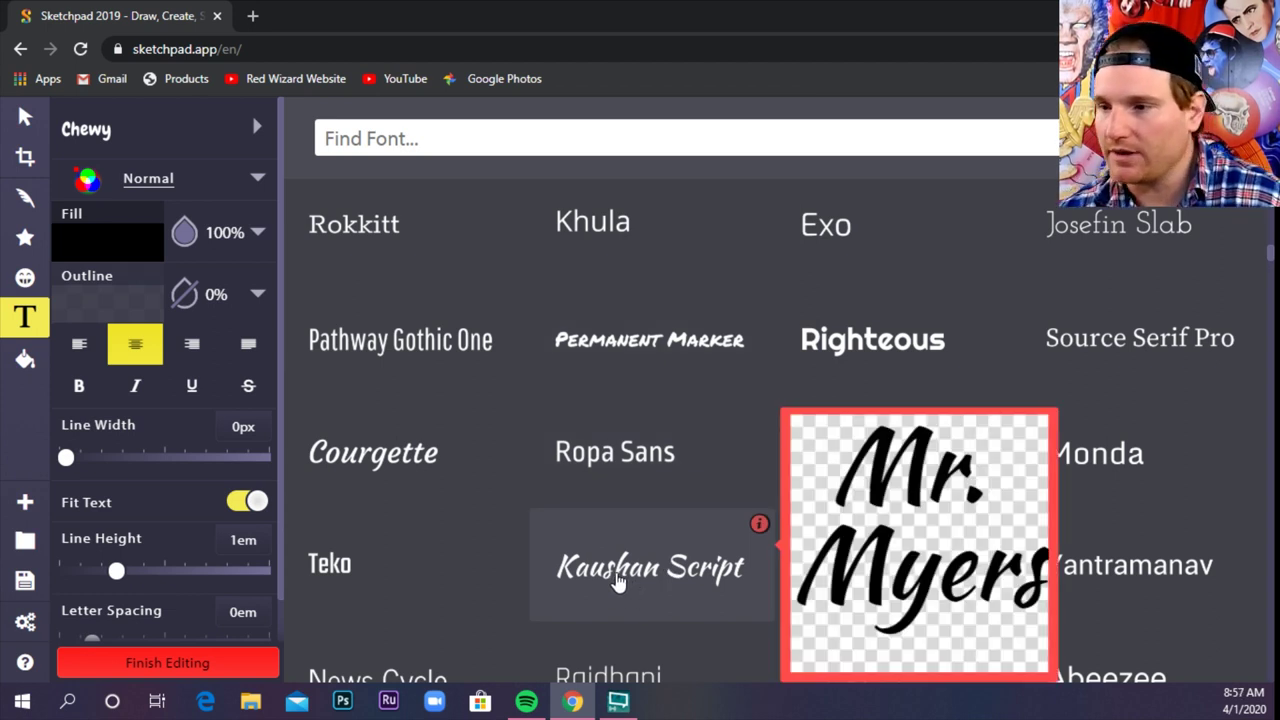
{"action": "scroll", "coordinate": [543, 386], "scroll_direction": "up", "scroll_amount": 3}
{"action": "scroll", "coordinate": [514, 331], "scroll_direction": "down", "scroll_amount": 6}
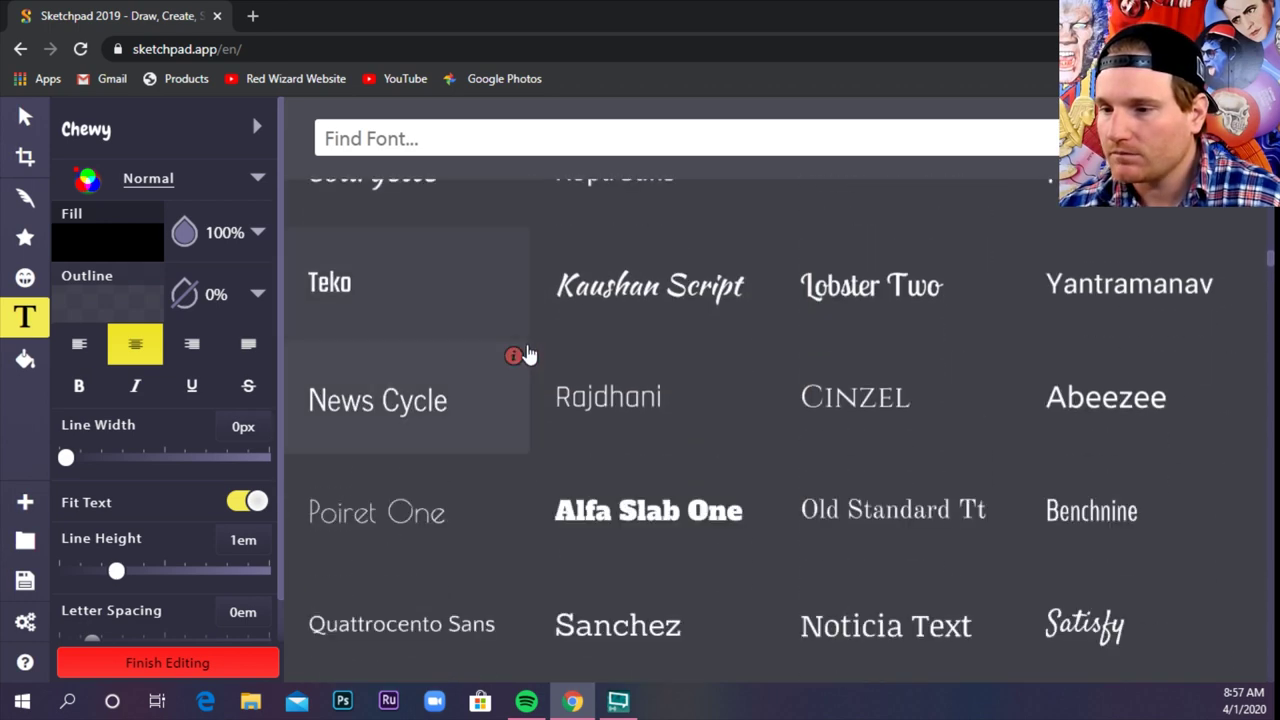
{"action": "scroll", "coordinate": [540, 340], "scroll_direction": "down", "scroll_amount": 3}
{"action": "scroll", "coordinate": [530, 321], "scroll_direction": "down", "scroll_amount": 3}
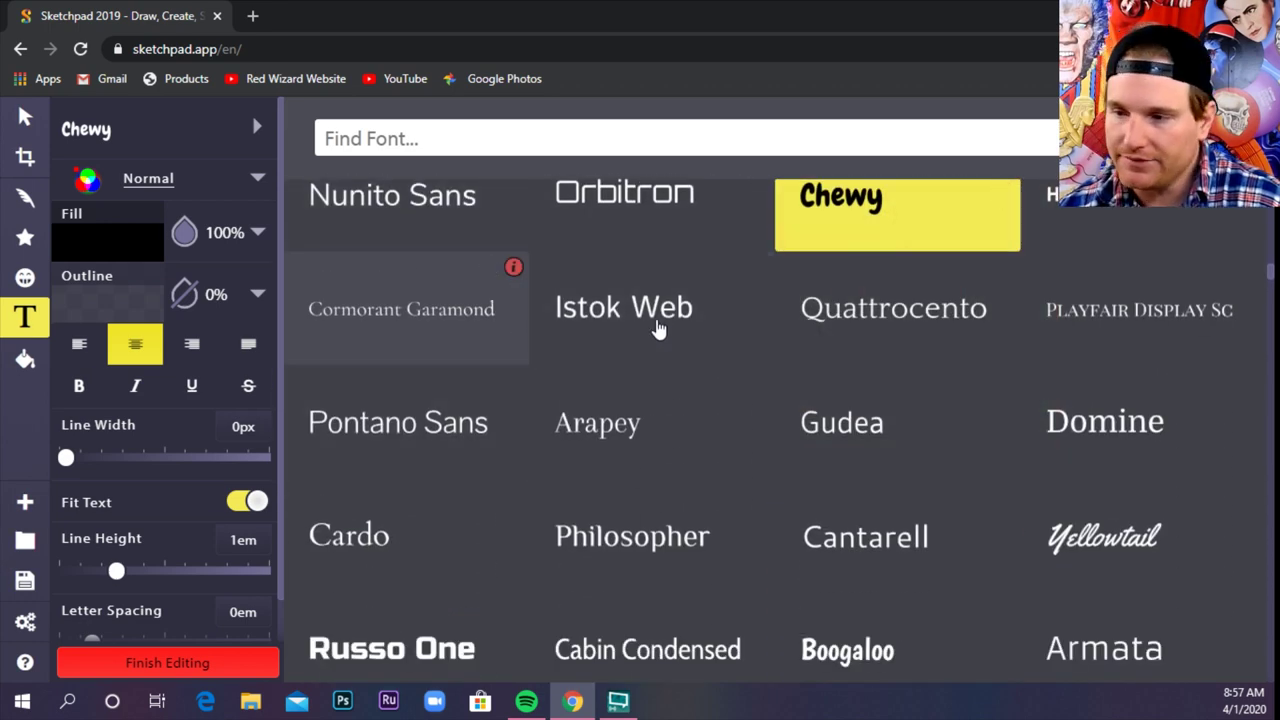
{"action": "scroll", "coordinate": [600, 415], "scroll_direction": "down", "scroll_amount": 2}
{"action": "scroll", "coordinate": [570, 340], "scroll_direction": "down", "scroll_amount": 2}
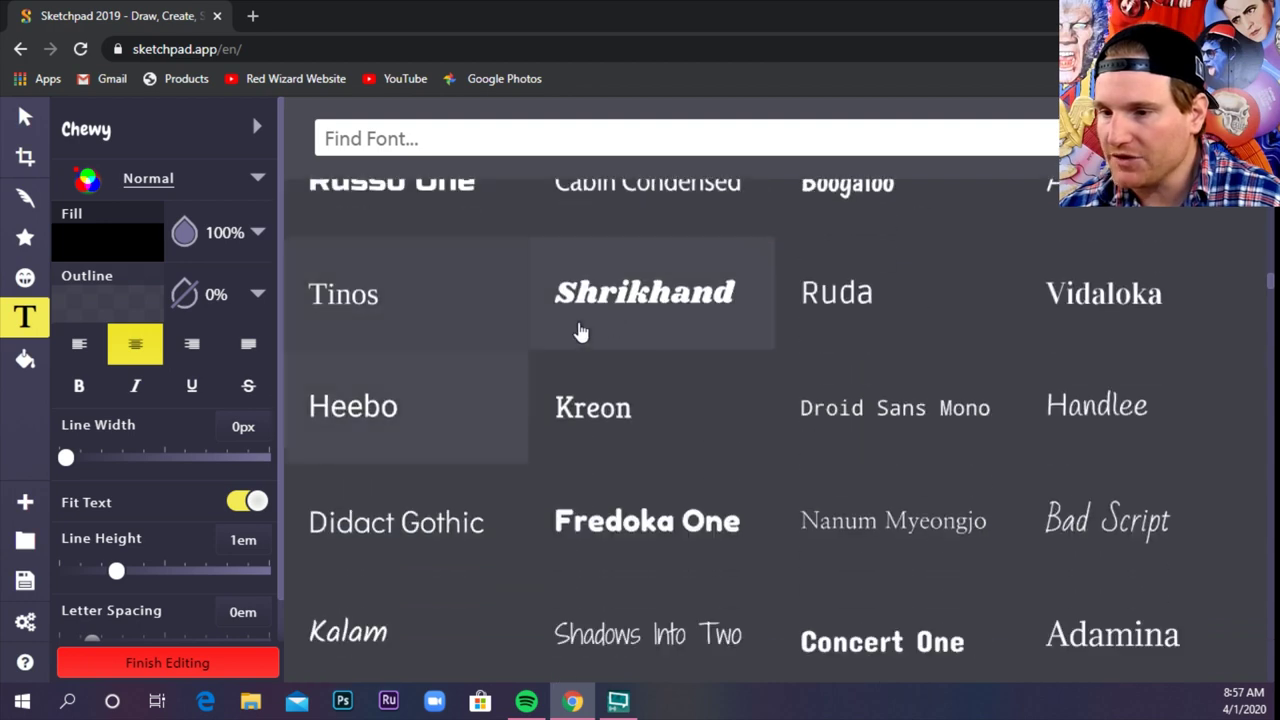
{"action": "scroll", "coordinate": [706, 320], "scroll_direction": "down", "scroll_amount": 4}
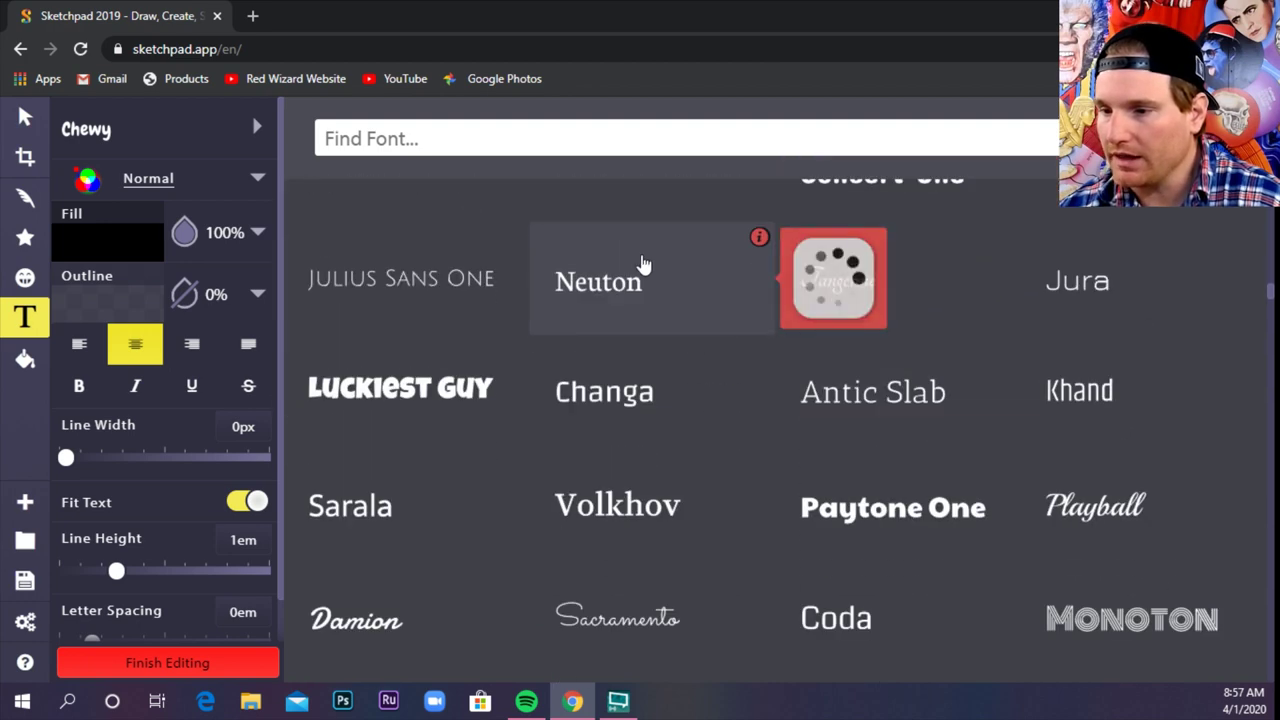
{"action": "scroll", "coordinate": [637, 277], "scroll_direction": "down", "scroll_amount": 2}
{"action": "mouse_move", "coordinate": [380, 218]}
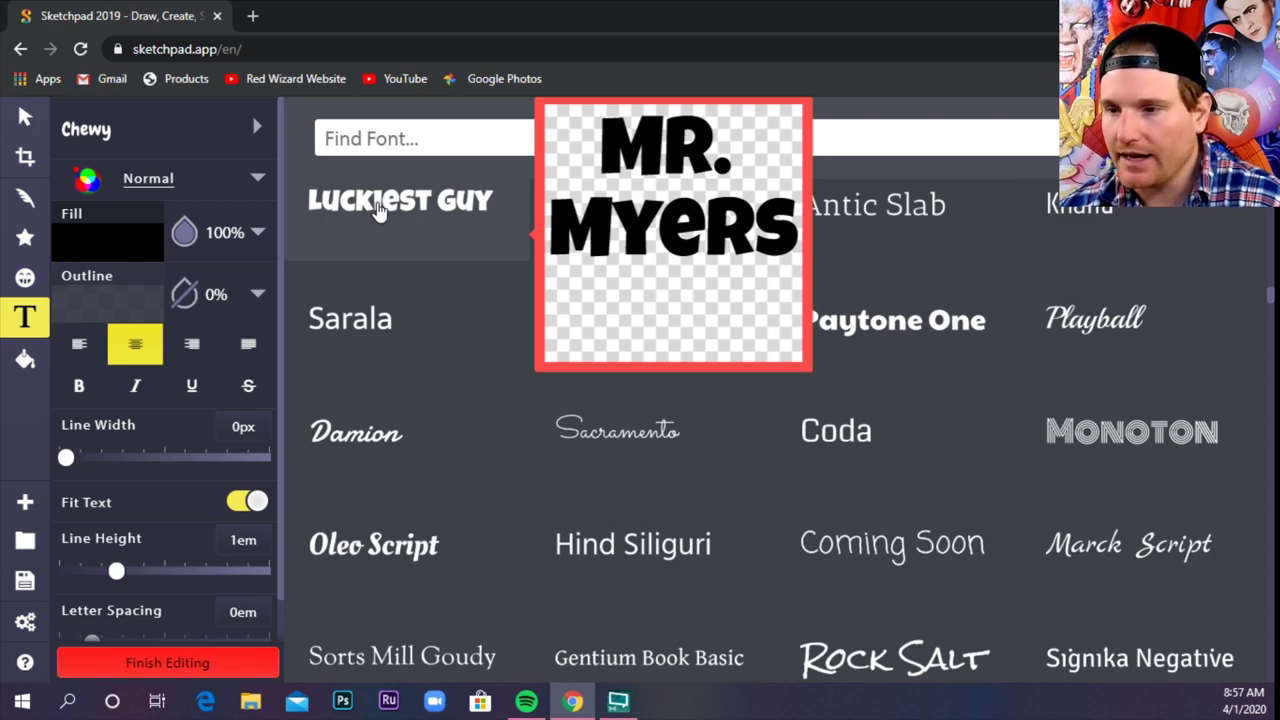
{"action": "left_click", "coordinate": [378, 210]}
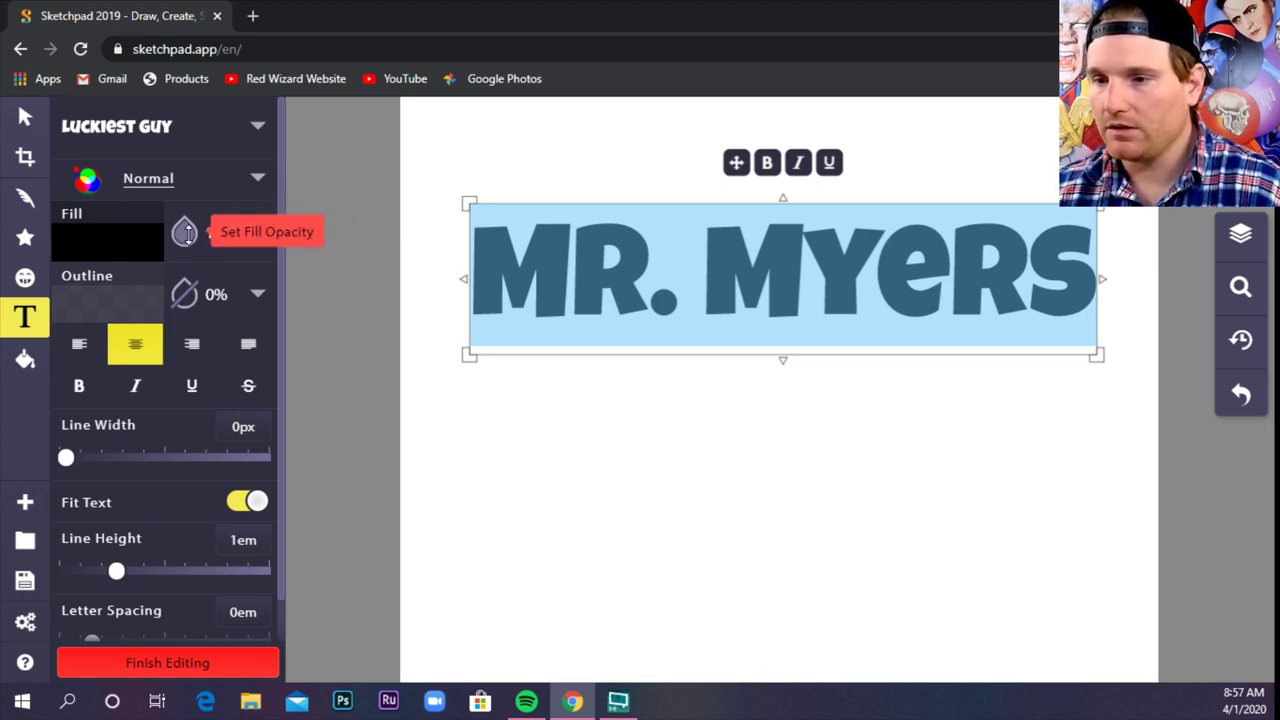
- Try a pink fill and the Open Sans font on the title
{"action": "left_click", "coordinate": [123, 253]}
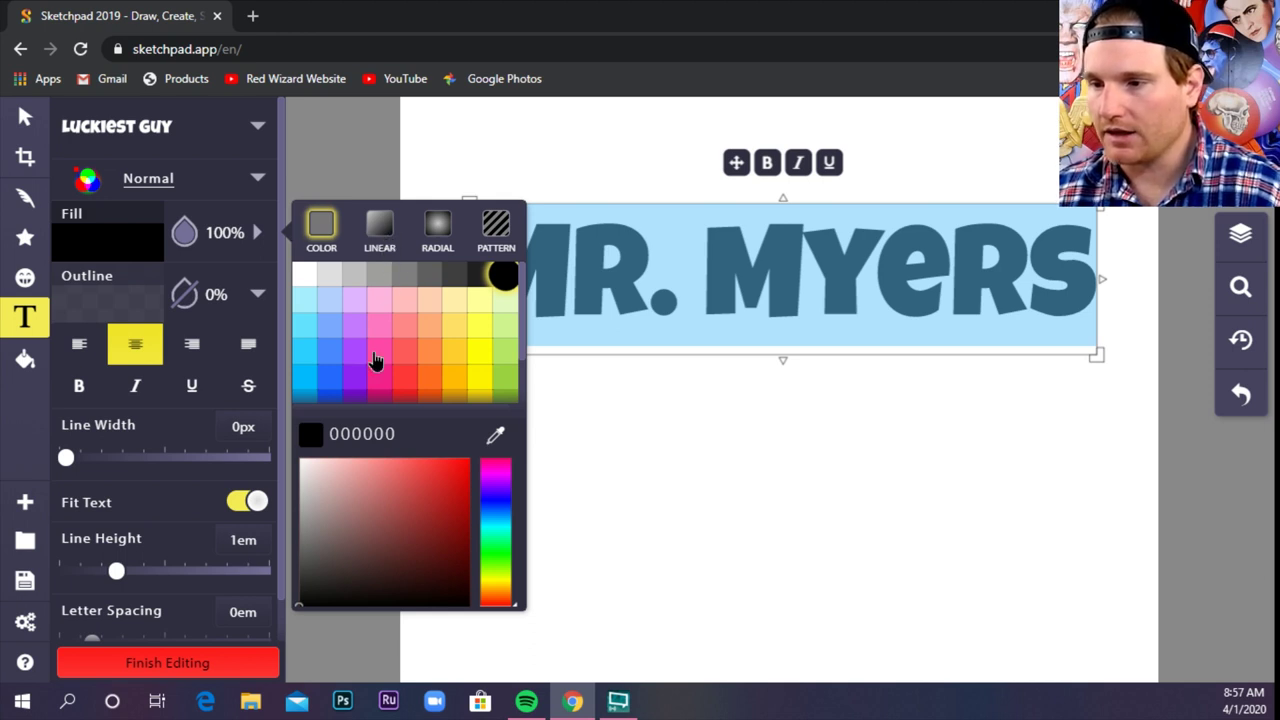
{"action": "left_click", "coordinate": [376, 354]}
{"action": "left_click", "coordinate": [790, 417]}
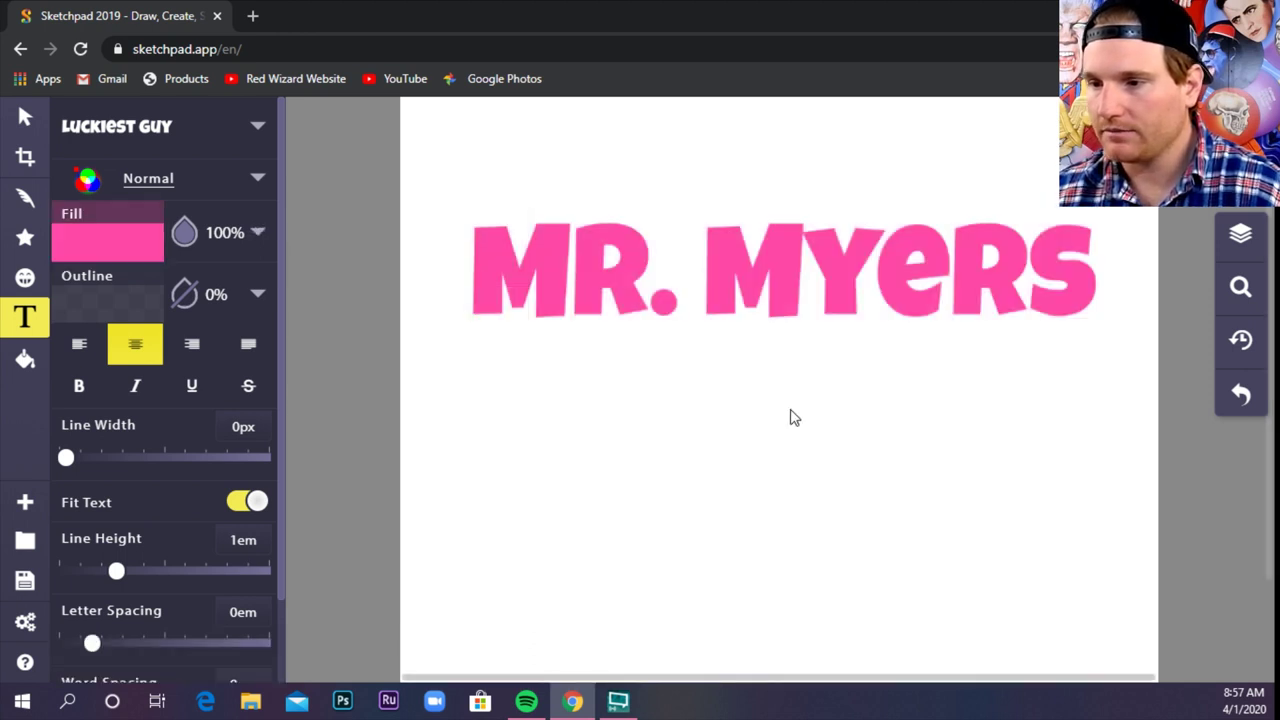
{"action": "left_click", "coordinate": [672, 298]}
{"action": "left_click", "coordinate": [258, 168]}
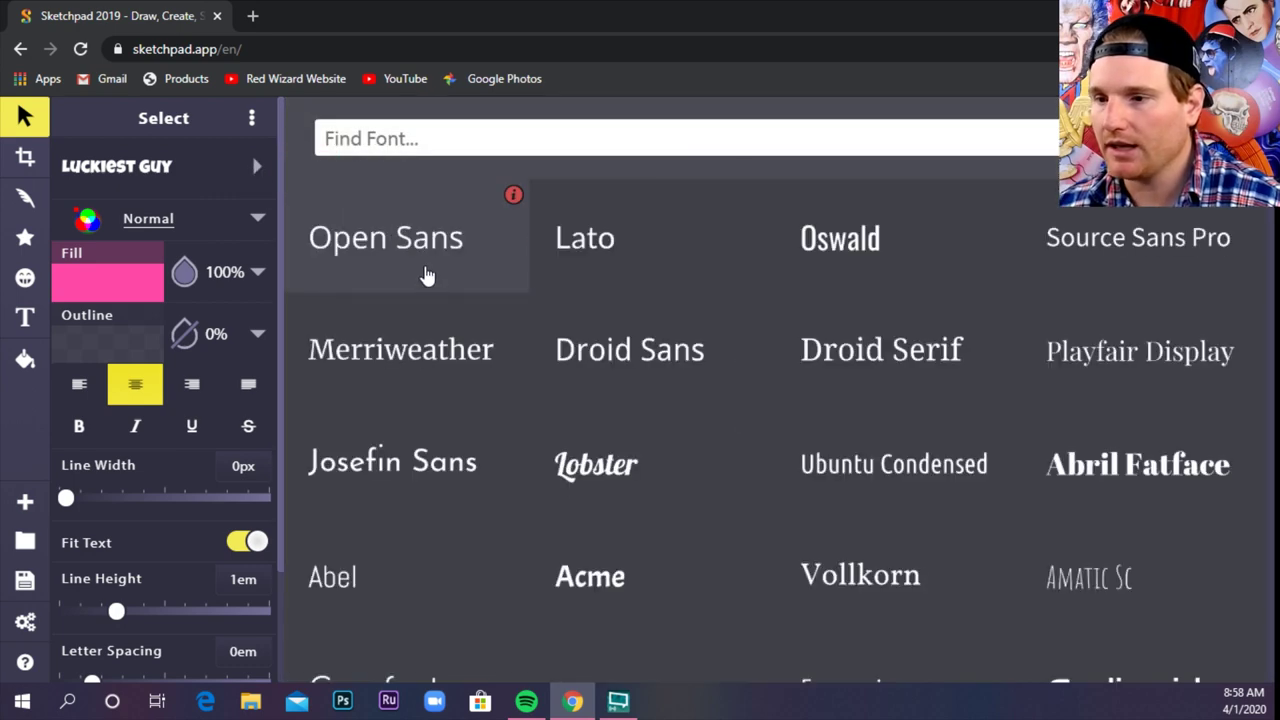
{"action": "left_click", "coordinate": [425, 275]}
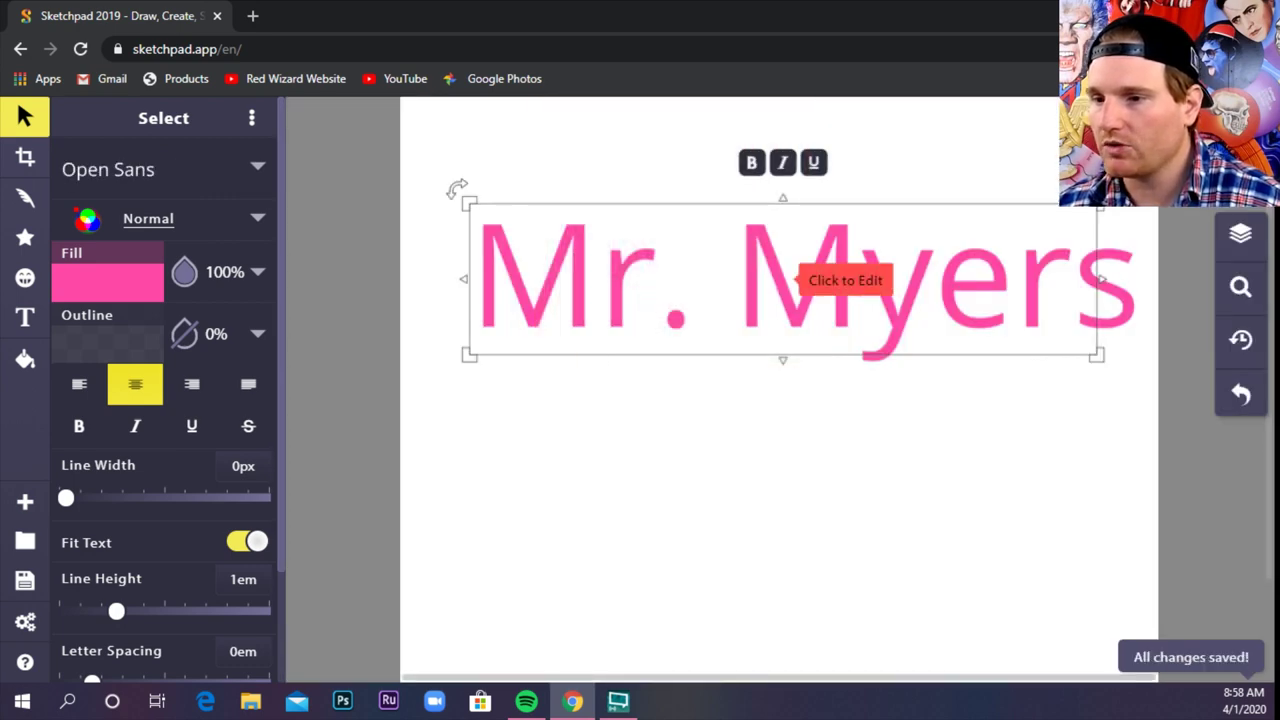
- Switch the title font back to Luckiest Guy
{"action": "left_click", "coordinate": [252, 170]}
{"action": "scroll", "coordinate": [523, 351], "scroll_direction": "down", "scroll_amount": 13}
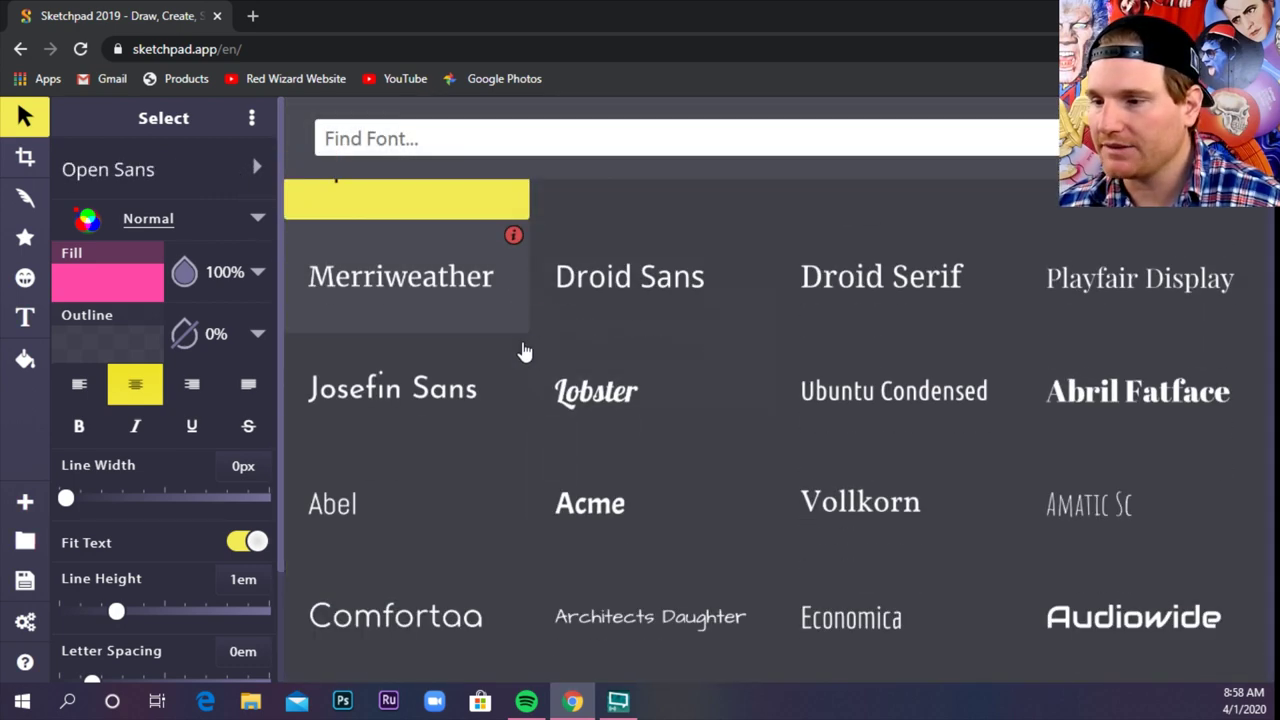
{"action": "scroll", "coordinate": [527, 355], "scroll_direction": "down", "scroll_amount": 10}
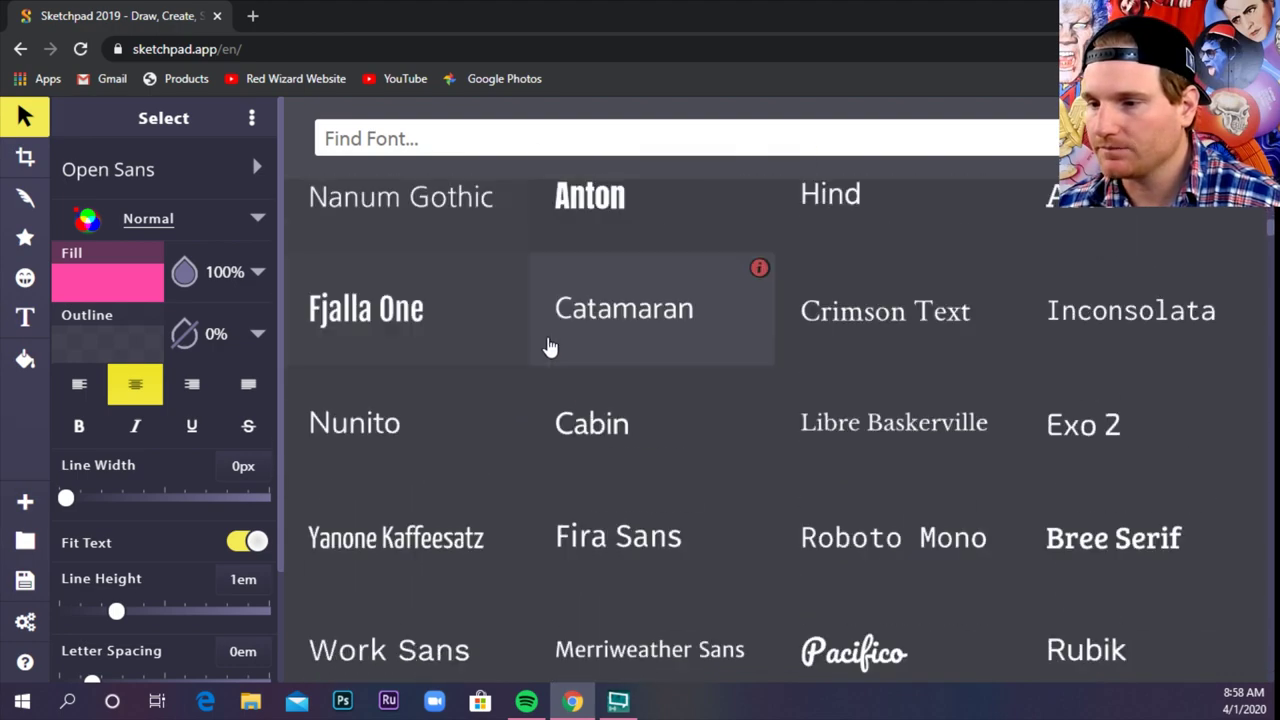
{"action": "scroll", "coordinate": [540, 345], "scroll_direction": "down", "scroll_amount": 6}
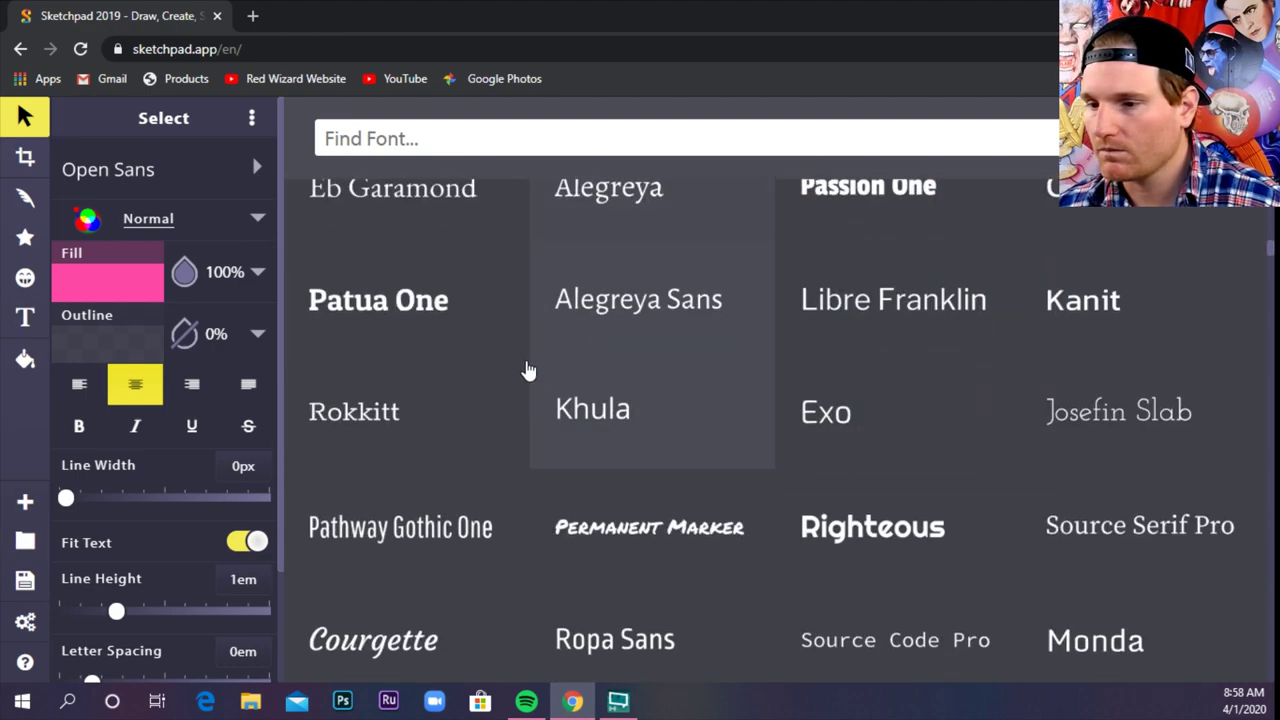
{"action": "scroll", "coordinate": [443, 325], "scroll_direction": "down", "scroll_amount": 10}
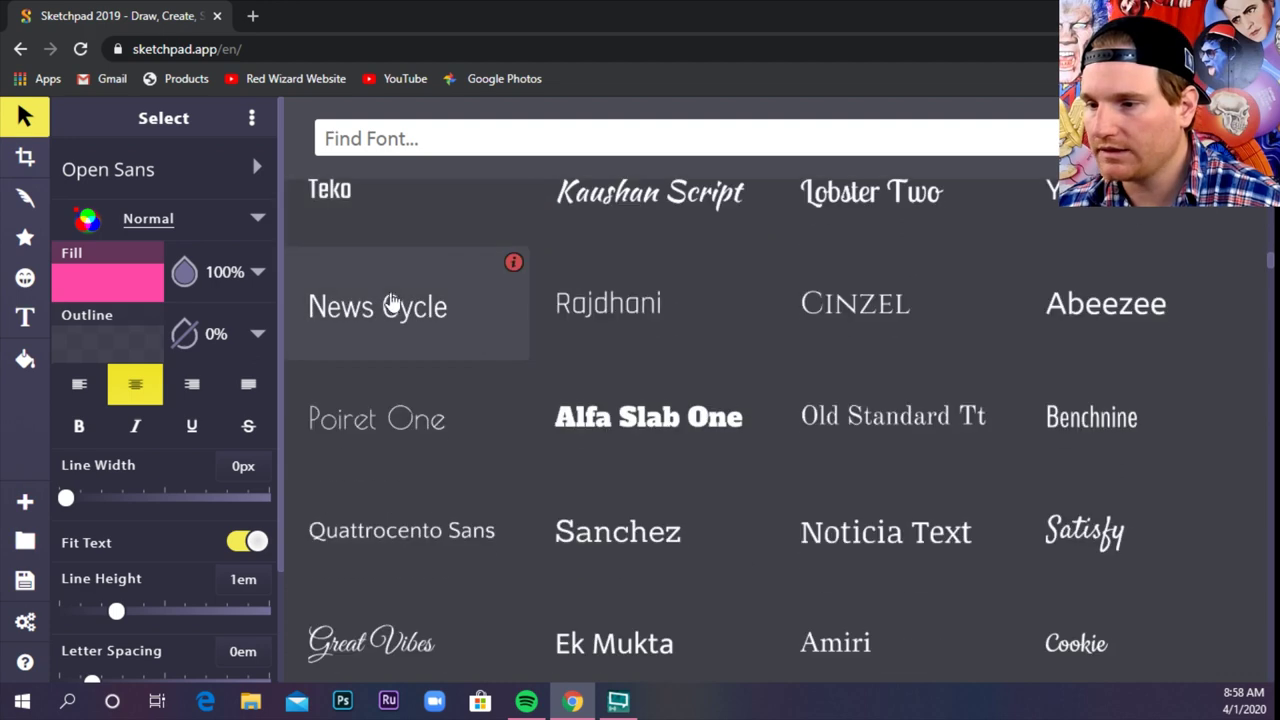
{"action": "scroll", "coordinate": [443, 325], "scroll_direction": "down", "scroll_amount": 8}
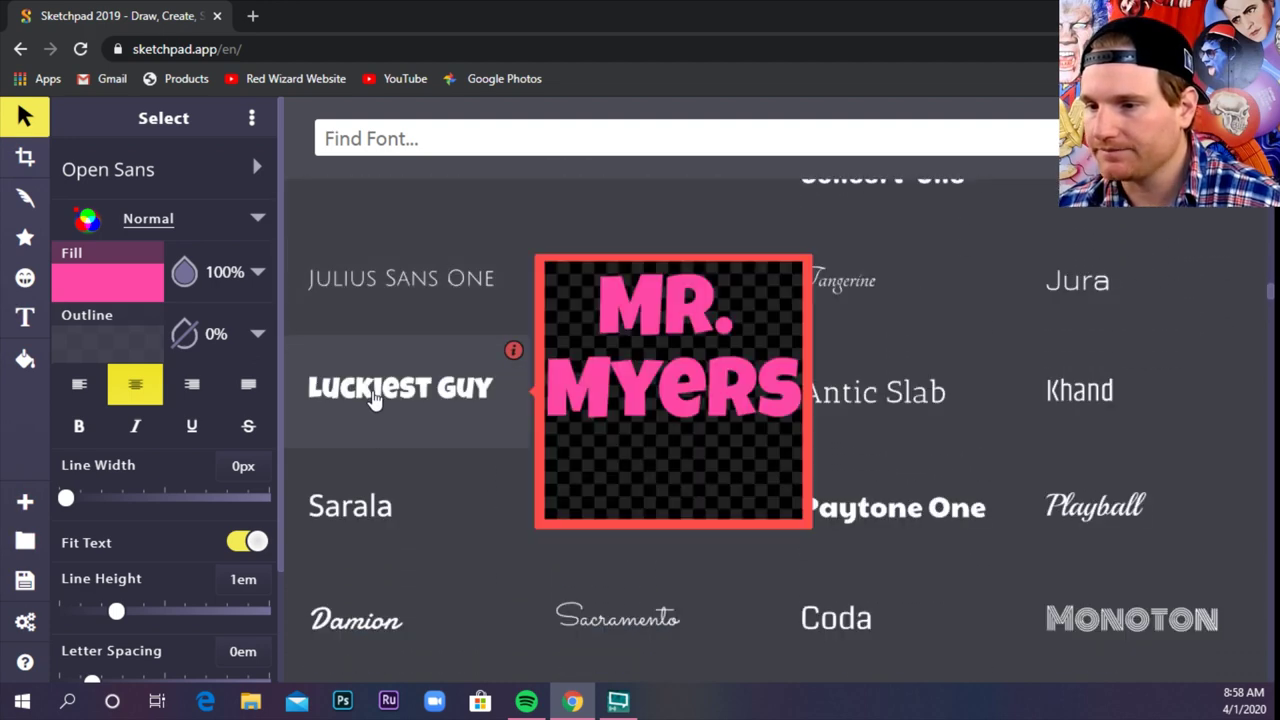
{"action": "left_click", "coordinate": [372, 400]}
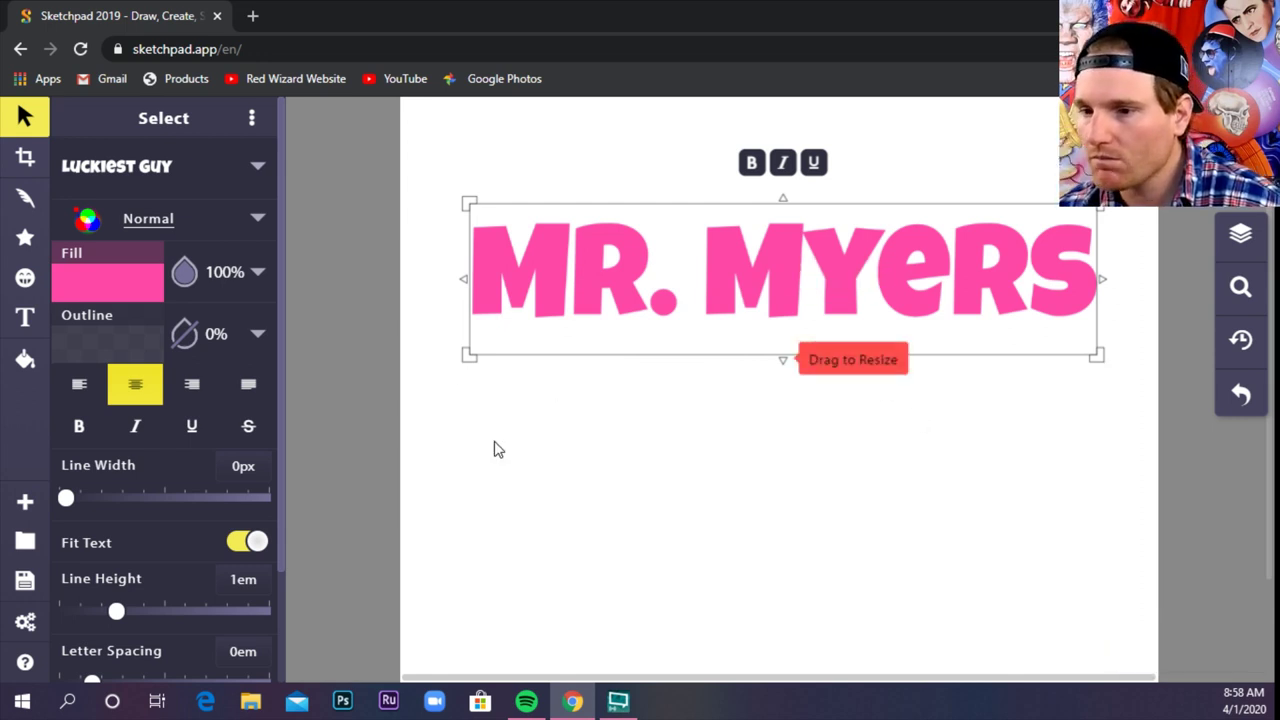
- Fill the title with the rainbow radial gradient swatch
{"action": "left_click", "coordinate": [101, 282]}
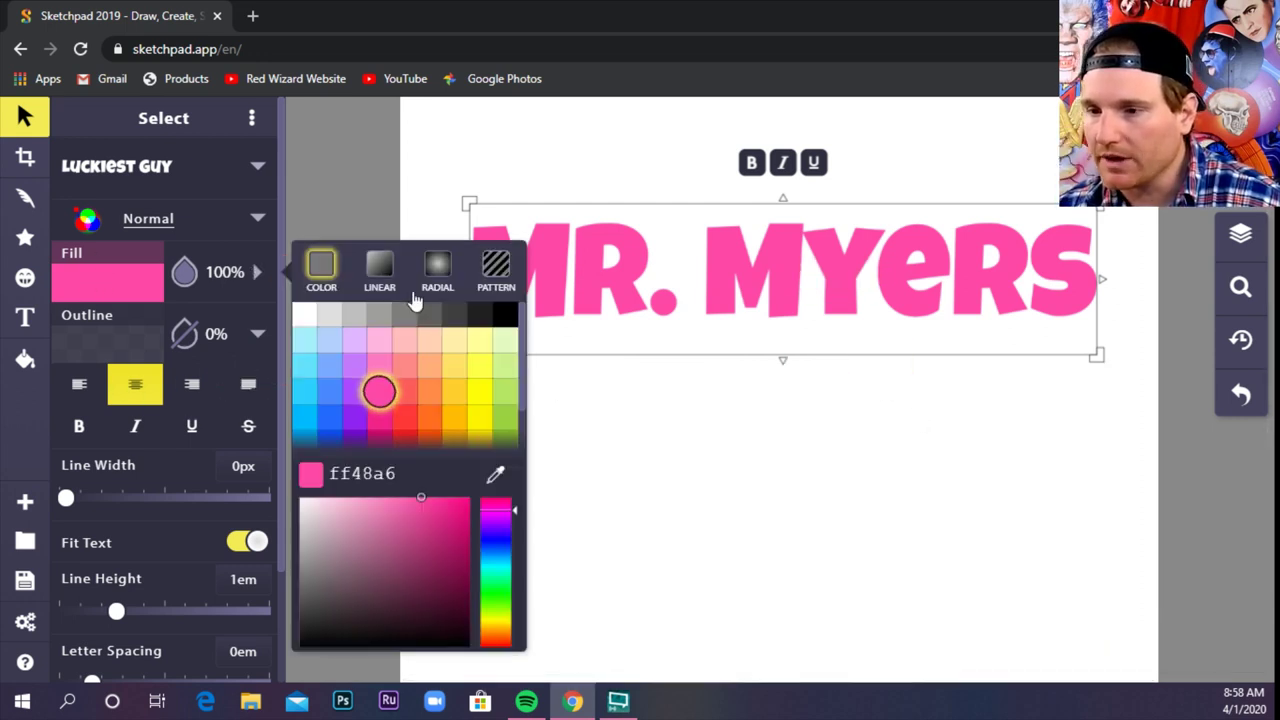
{"action": "left_click", "coordinate": [436, 268]}
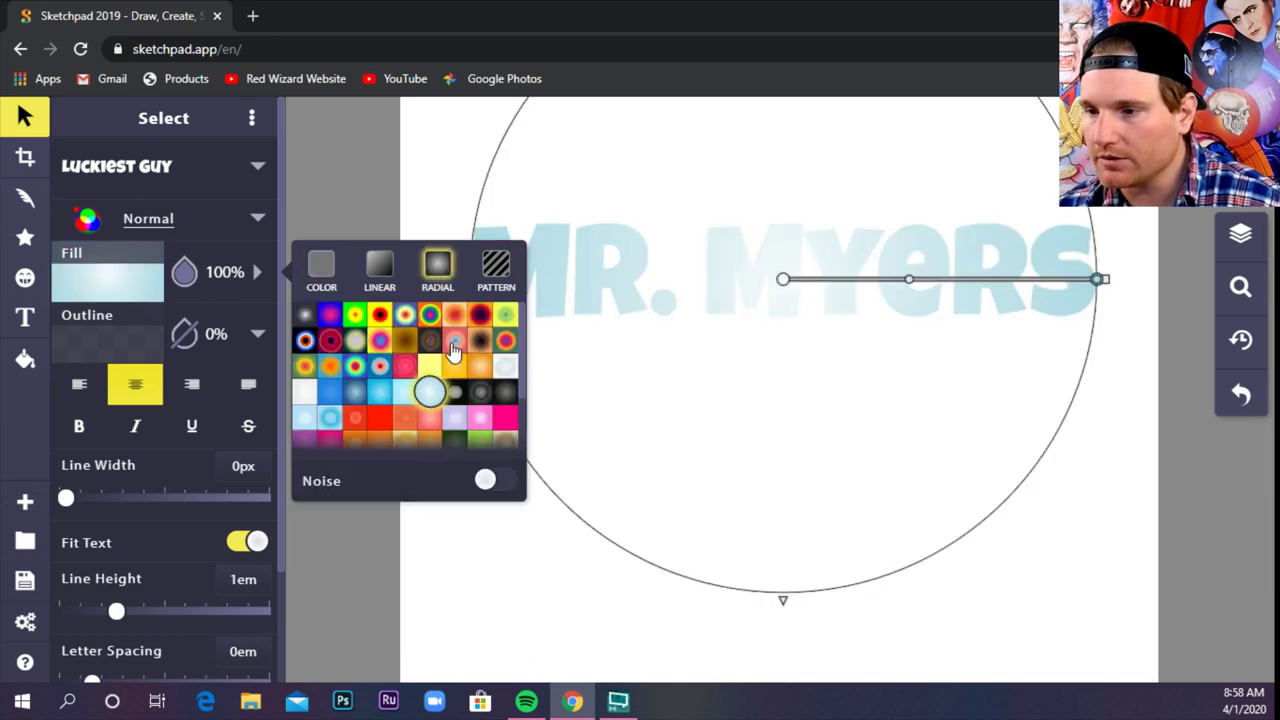
{"action": "left_click", "coordinate": [355, 365]}
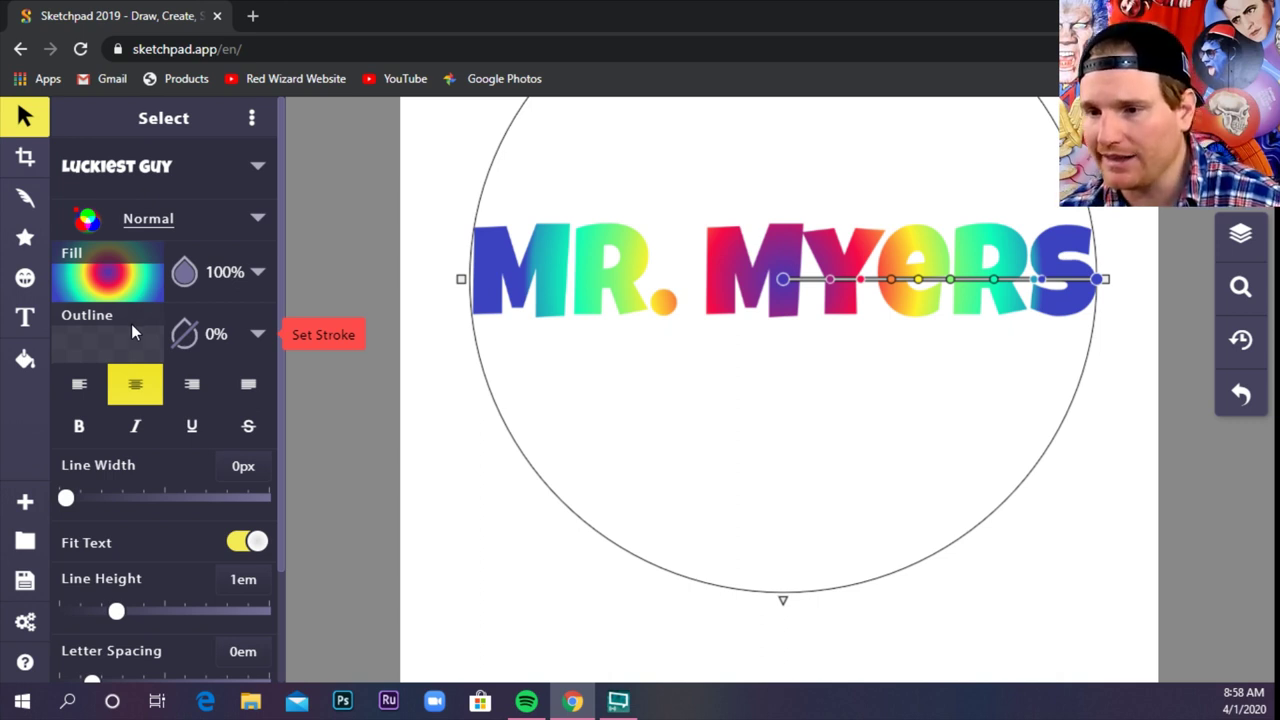
- Give the title a solid black outline at 100% opacity and 20px line width
{"action": "left_click", "coordinate": [140, 338]}
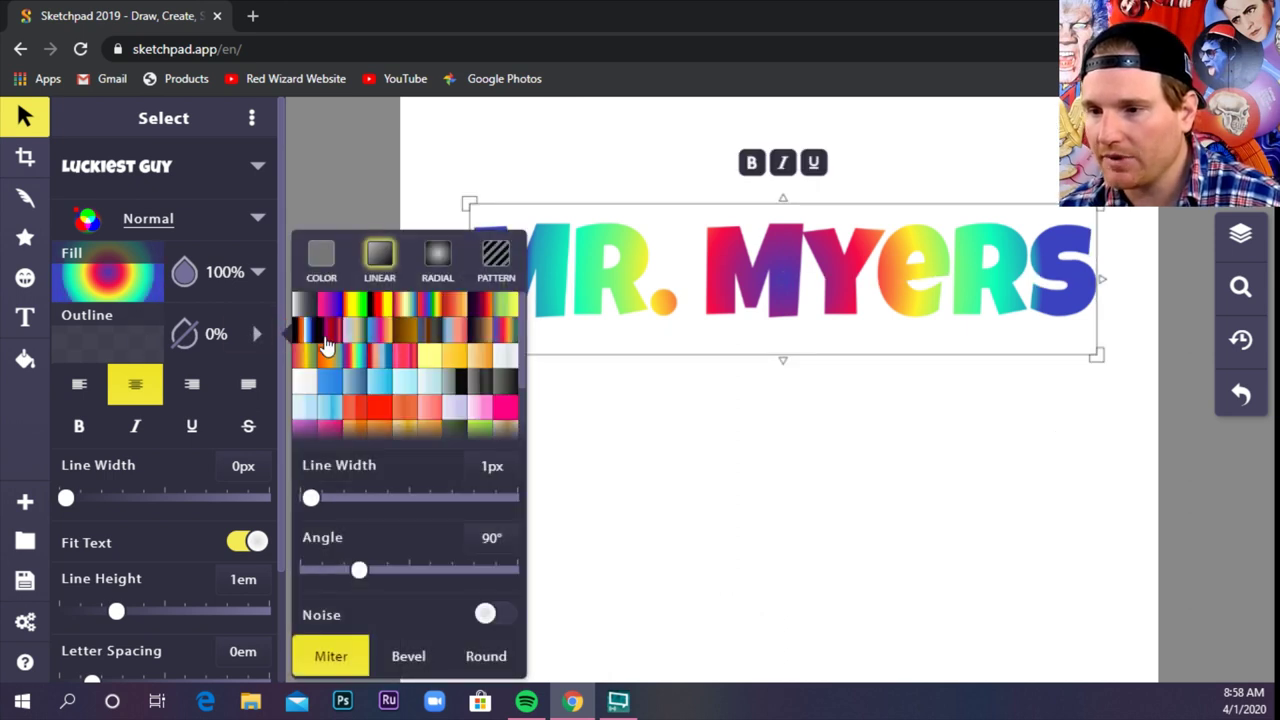
{"action": "left_click", "coordinate": [321, 262]}
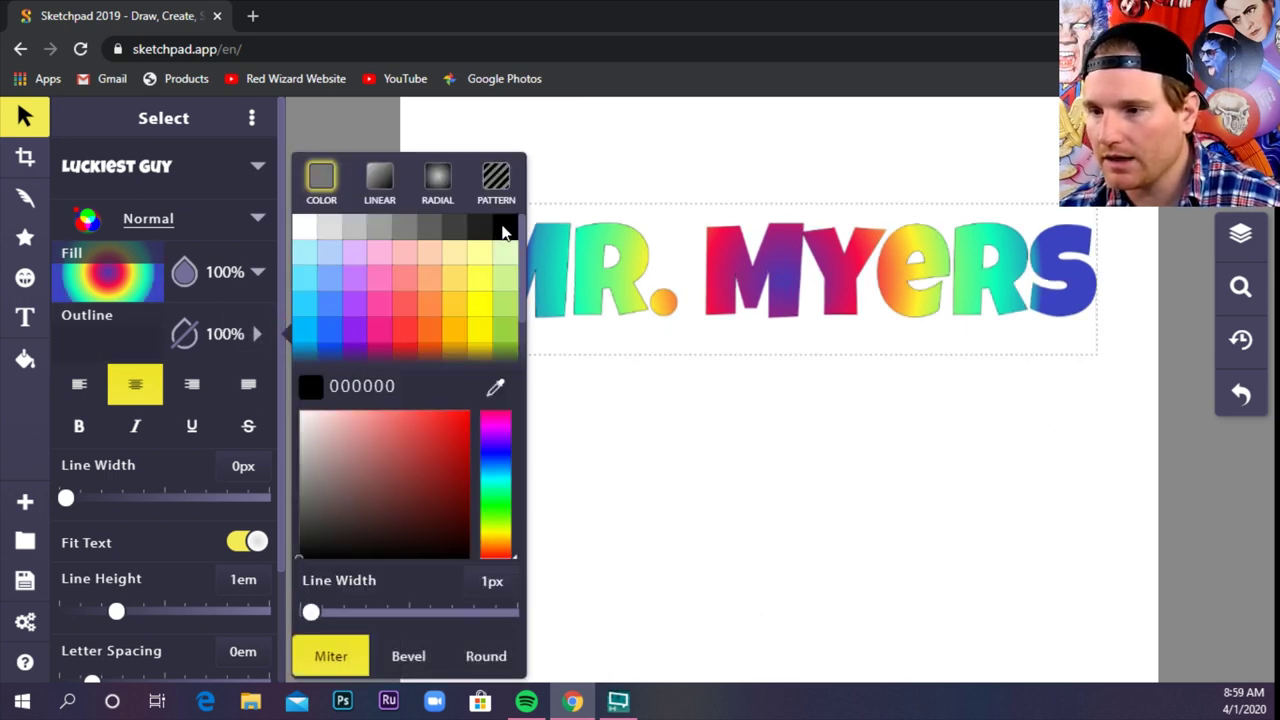
{"action": "left_click", "coordinate": [503, 230]}
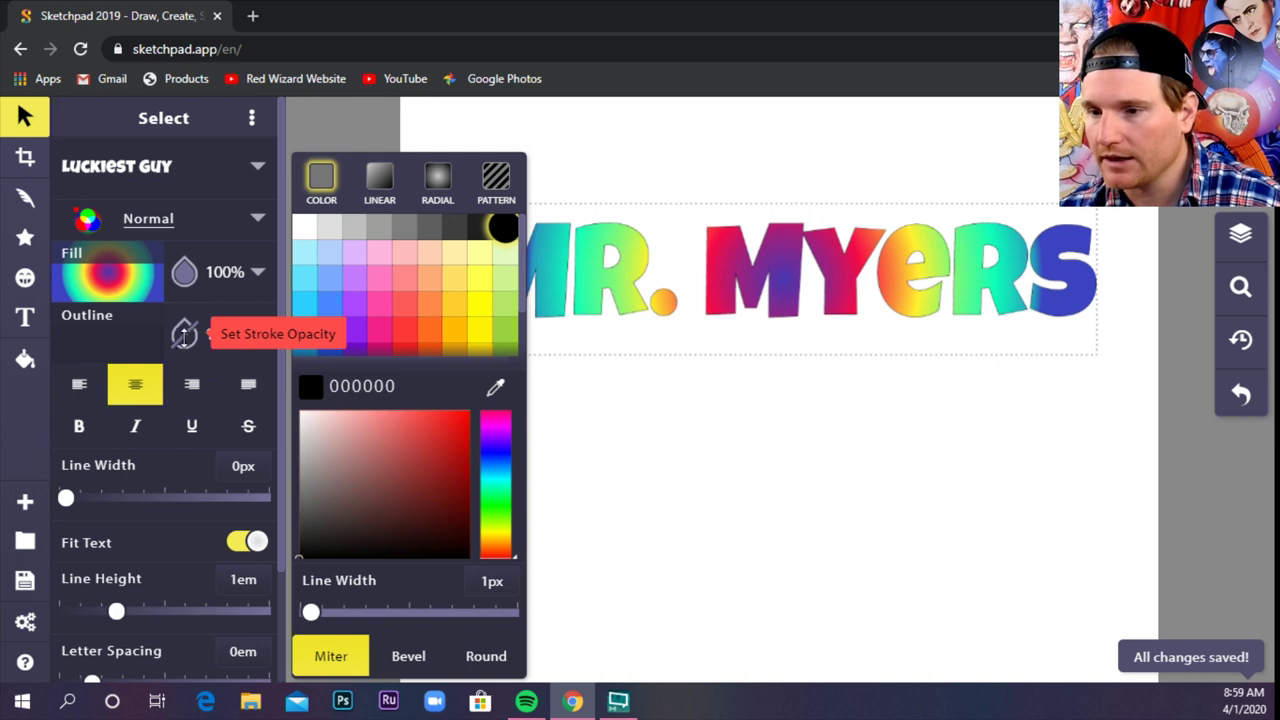
{"action": "left_click", "coordinate": [184, 335]}
{"action": "left_click", "coordinate": [191, 345]}
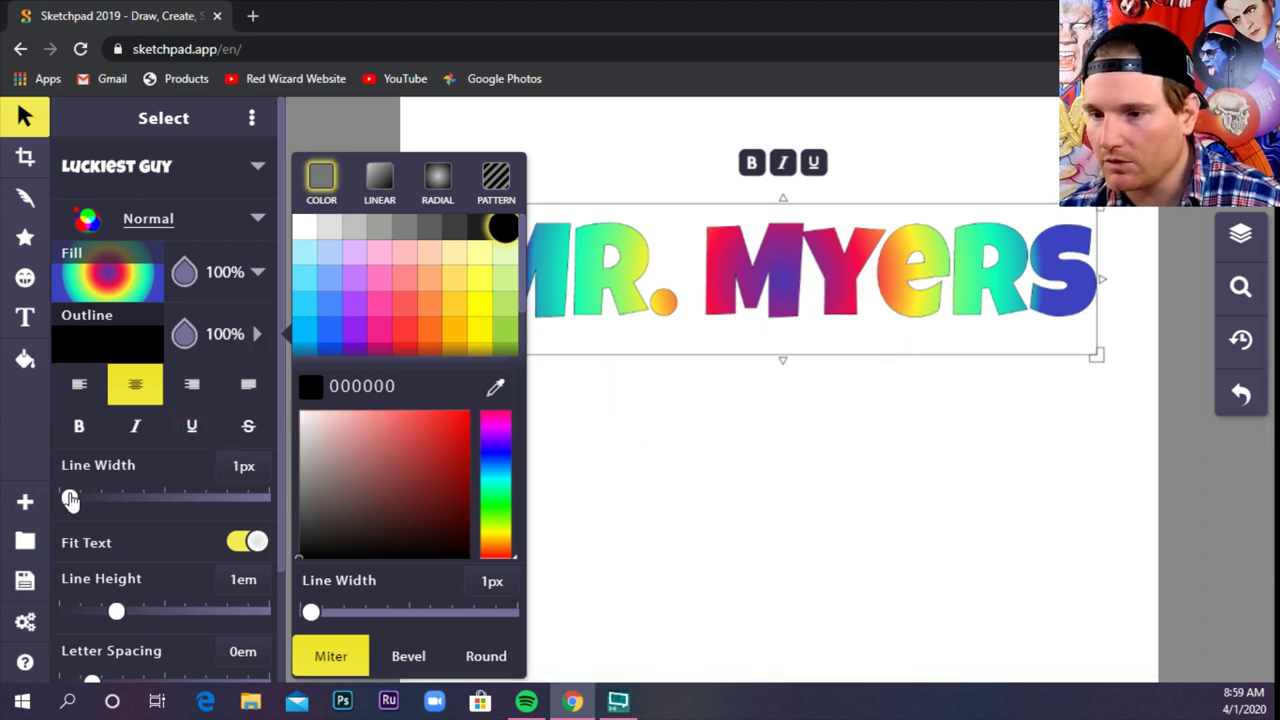
{"action": "left_click_drag", "start_coordinate": [70, 500], "coordinate": [148, 520]}
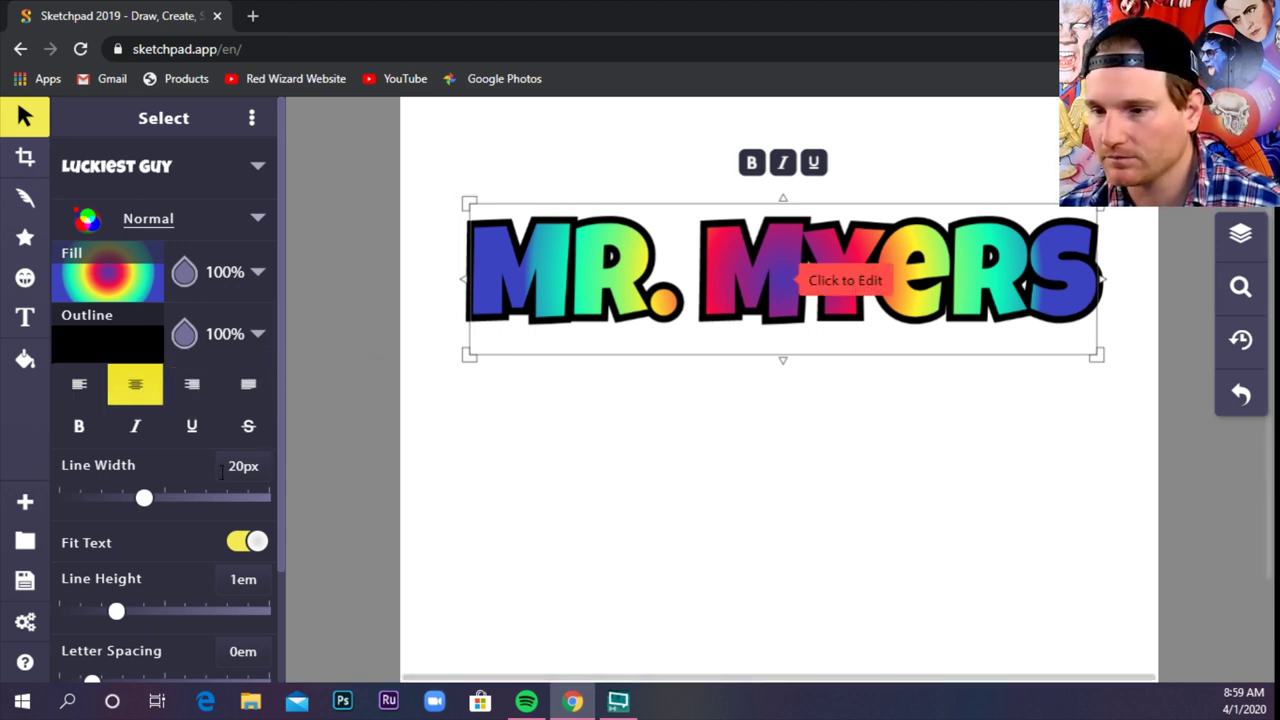
- Make the title italic only, with bold and underline off, and 1.22em line height
{"action": "left_click", "coordinate": [135, 437]}
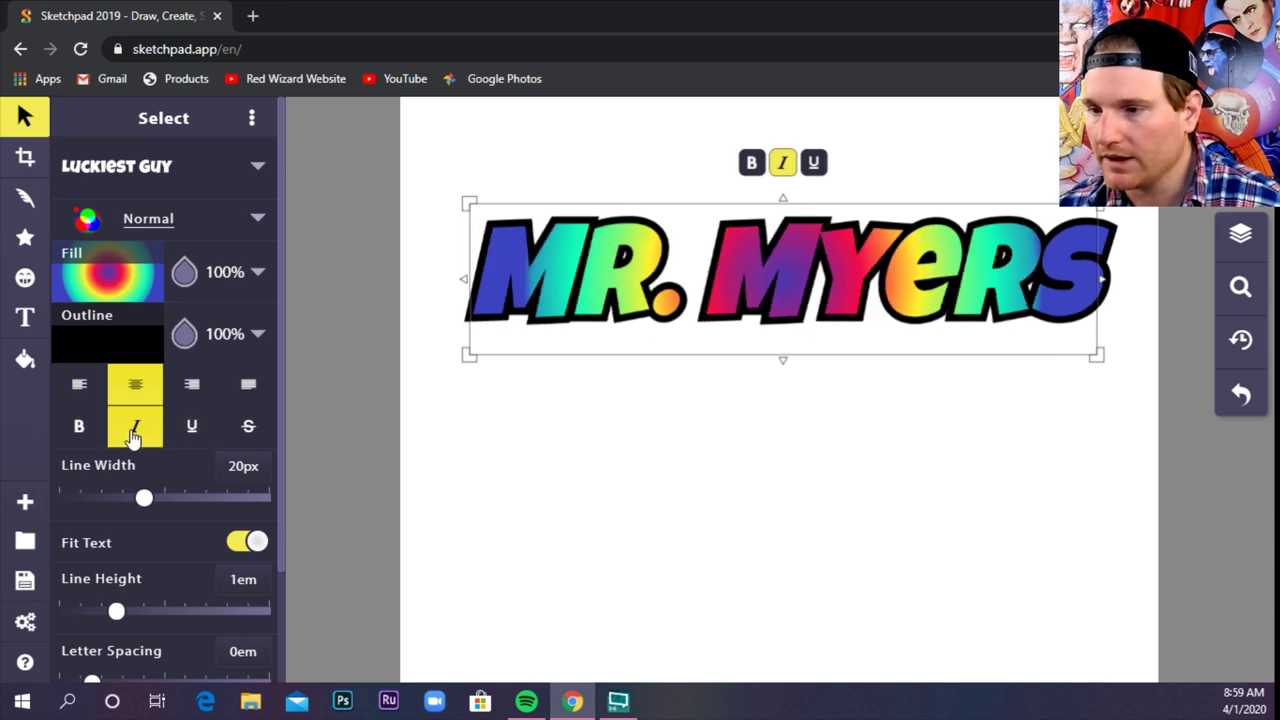
{"action": "left_click", "coordinate": [83, 433]}
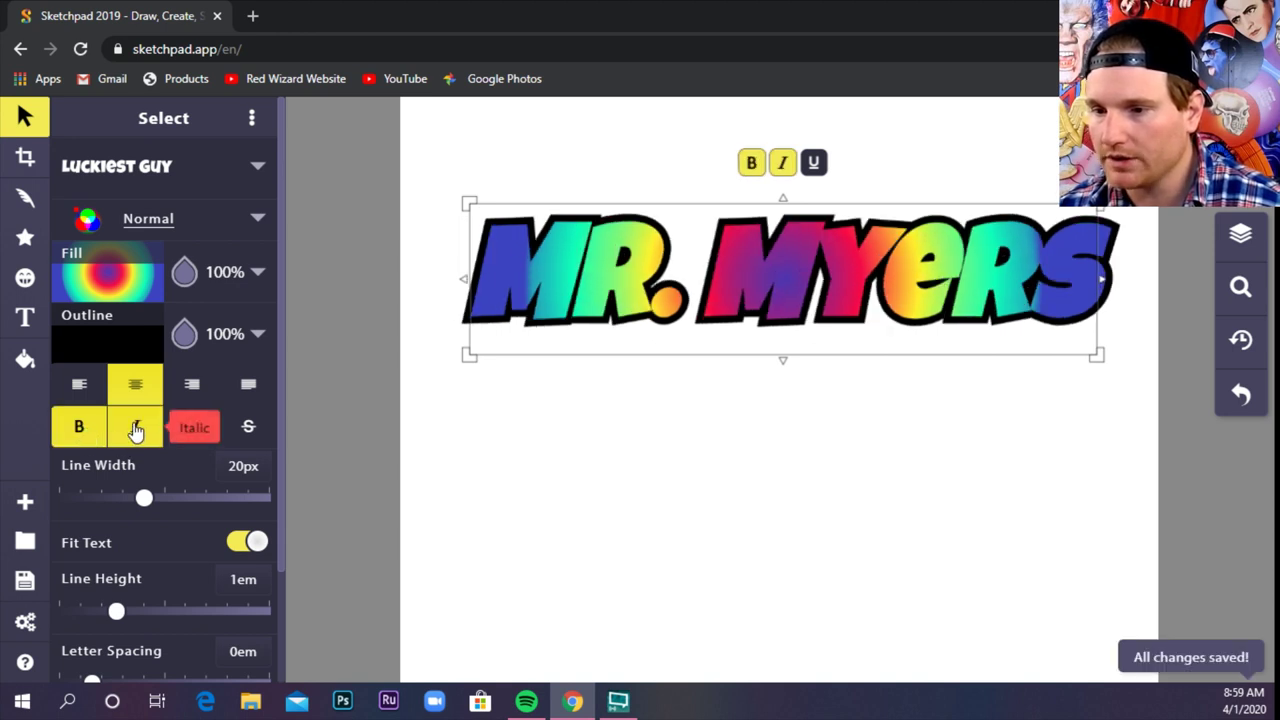
{"action": "left_click", "coordinate": [134, 429]}
{"action": "left_click", "coordinate": [84, 432]}
{"action": "left_click", "coordinate": [188, 436]}
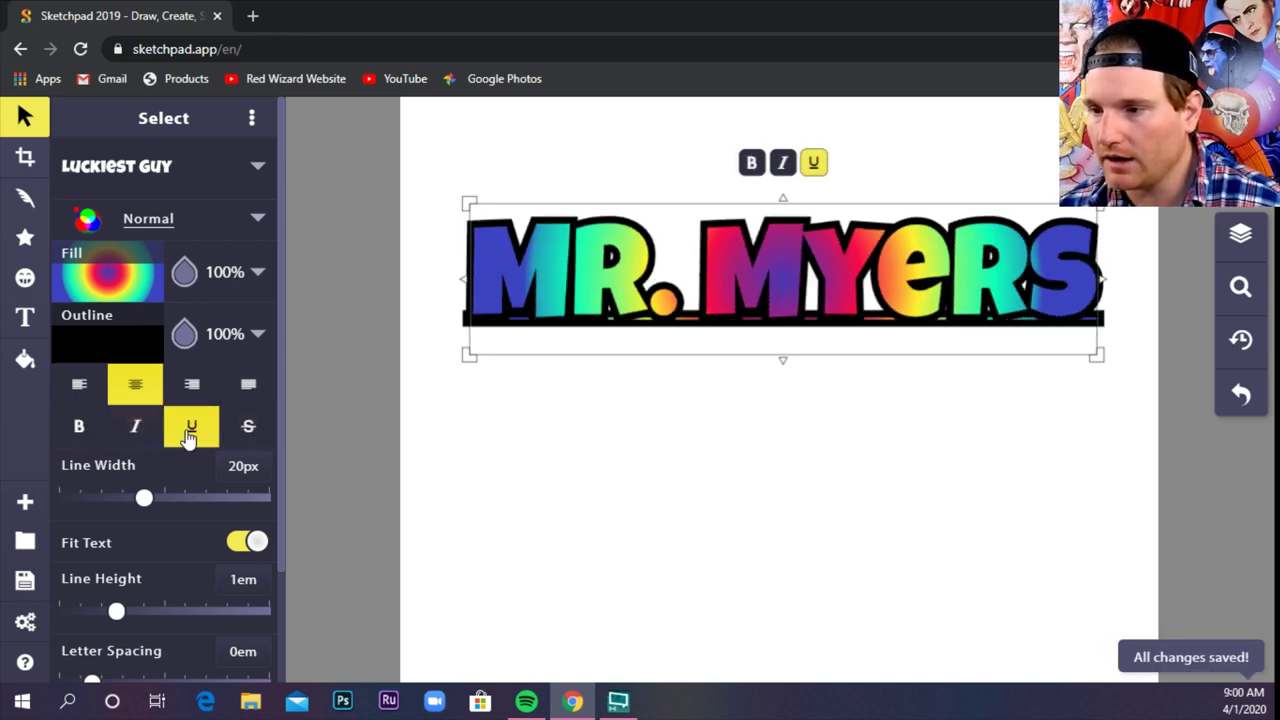
{"action": "left_click", "coordinate": [188, 438]}
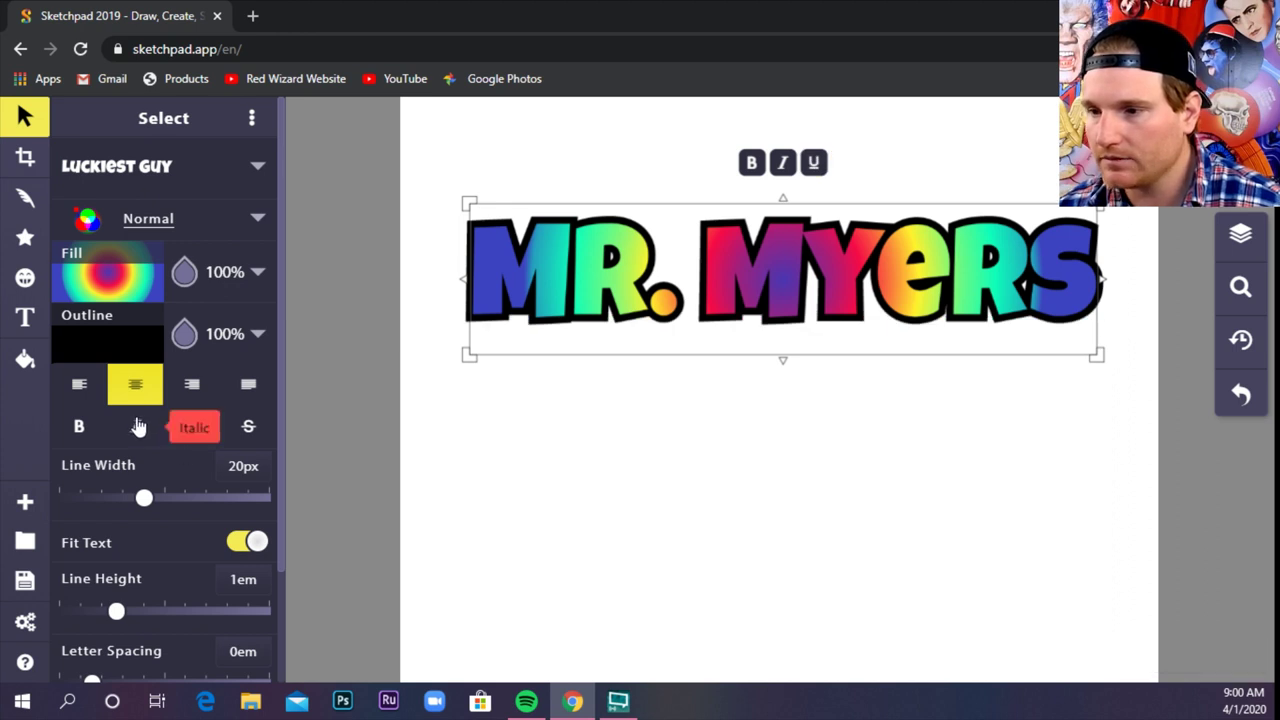
{"action": "left_click", "coordinate": [136, 426]}
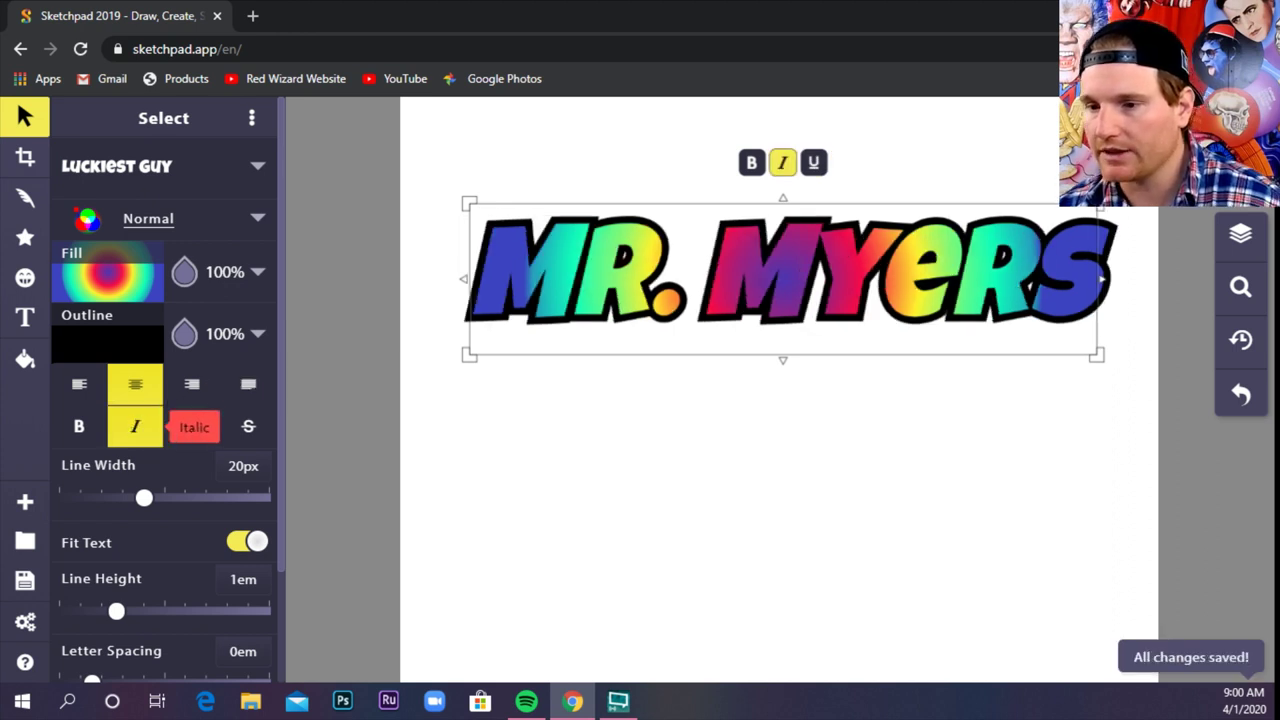
{"action": "scroll", "coordinate": [149, 557], "scroll_direction": "down", "scroll_amount": 1}
{"action": "mouse_move", "coordinate": [118, 521]}
{"action": "left_mouse_down"}
{"action": "mouse_move", "coordinate": [131, 519]}
{"action": "mouse_move", "coordinate": [100, 519]}
{"action": "mouse_move", "coordinate": [246, 537]}
{"action": "mouse_move", "coordinate": [110, 541]}
{"action": "mouse_move", "coordinate": [161, 534]}
{"action": "mouse_move", "coordinate": [156, 520]}
{"action": "mouse_move", "coordinate": [137, 522]}
{"action": "left_mouse_up"}
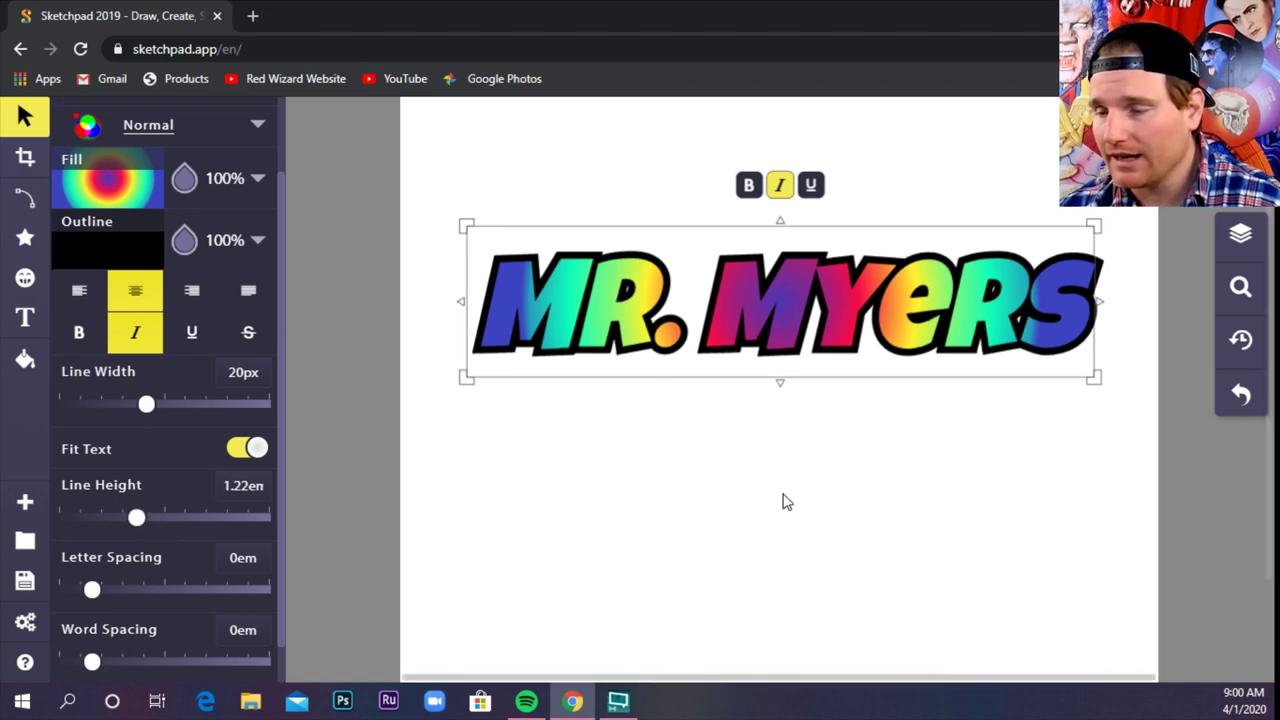
- Move the title box higher and draw a new text box on the right
{"action": "left_click_drag", "start_coordinate": [800, 300], "coordinate": [800, 207]}
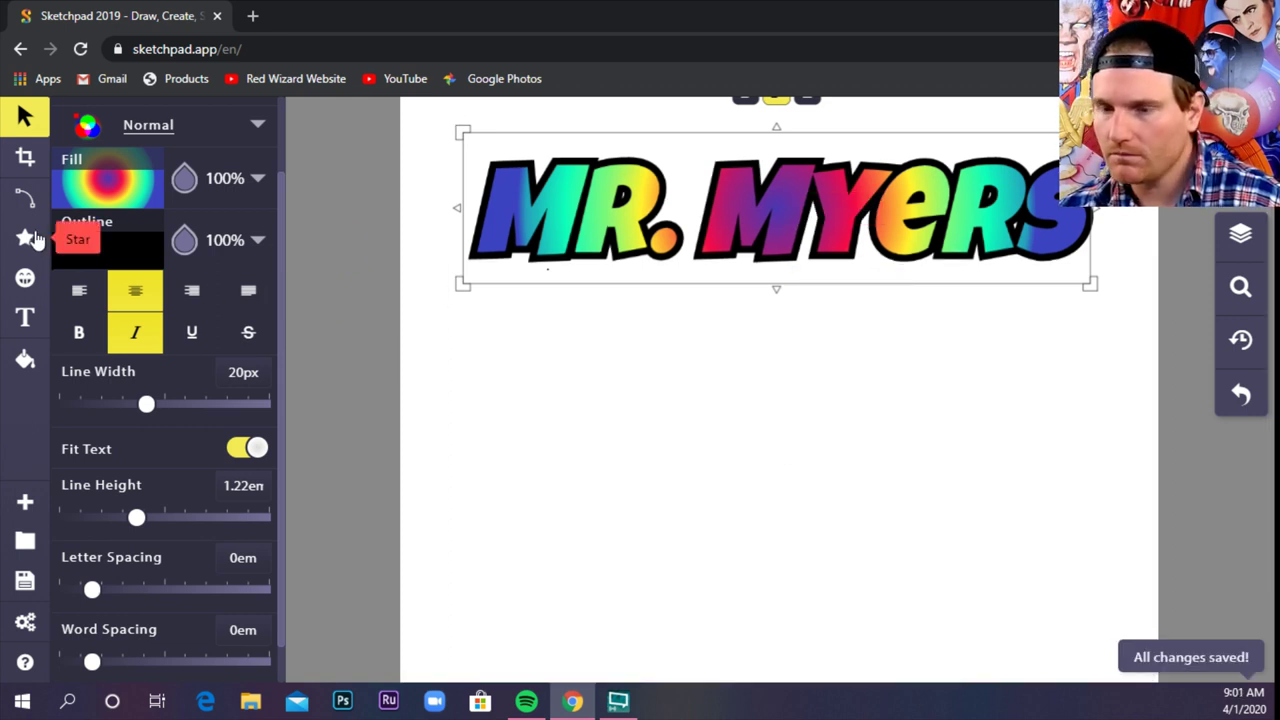
{"action": "left_click", "coordinate": [25, 317]}
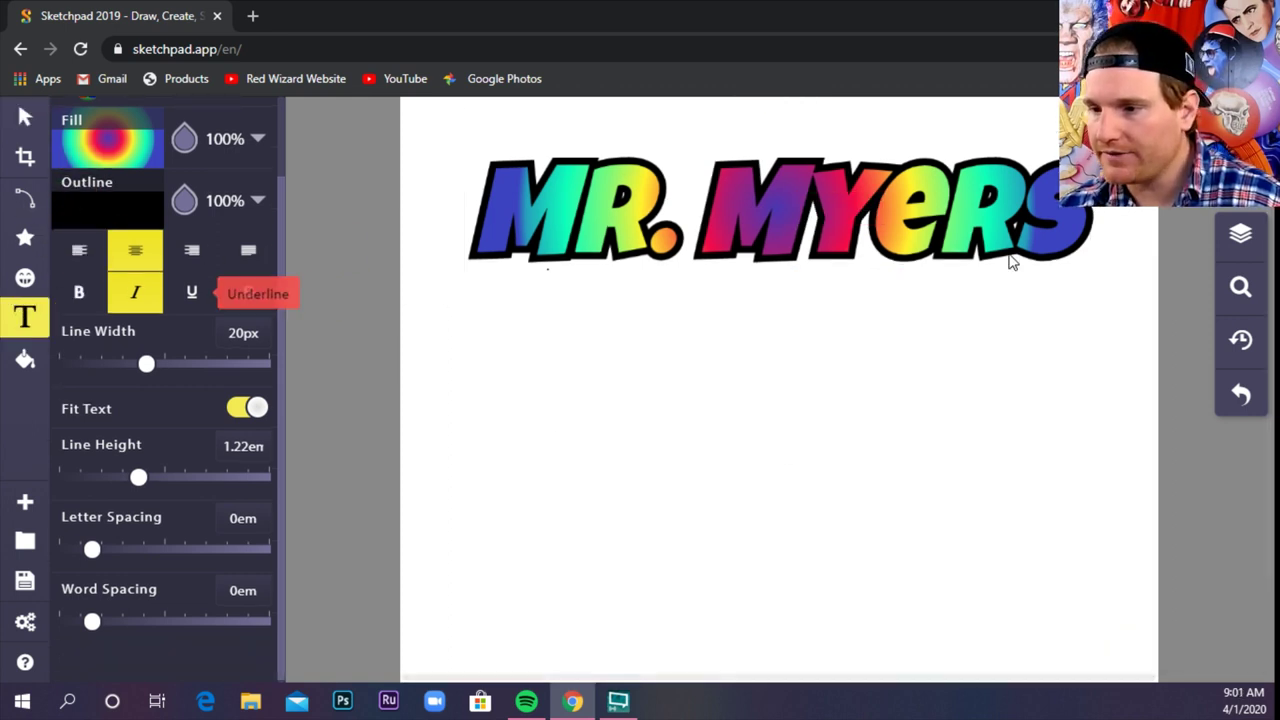
{"action": "left_click_drag", "start_coordinate": [837, 295], "coordinate": [1080, 636]}
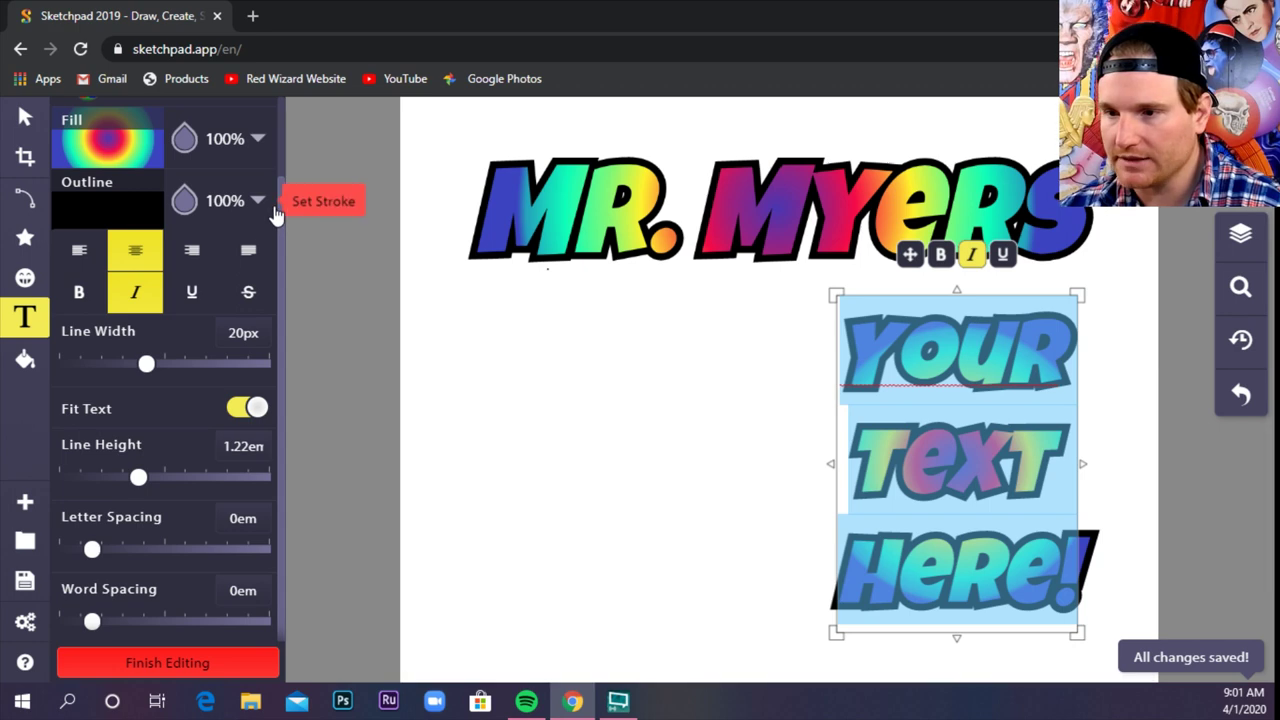
- Set the new text to the Oswald font with a solid black 000000 fill
{"action": "scroll", "coordinate": [271, 209], "scroll_direction": "up", "scroll_amount": 1}
{"action": "left_click", "coordinate": [185, 140]}
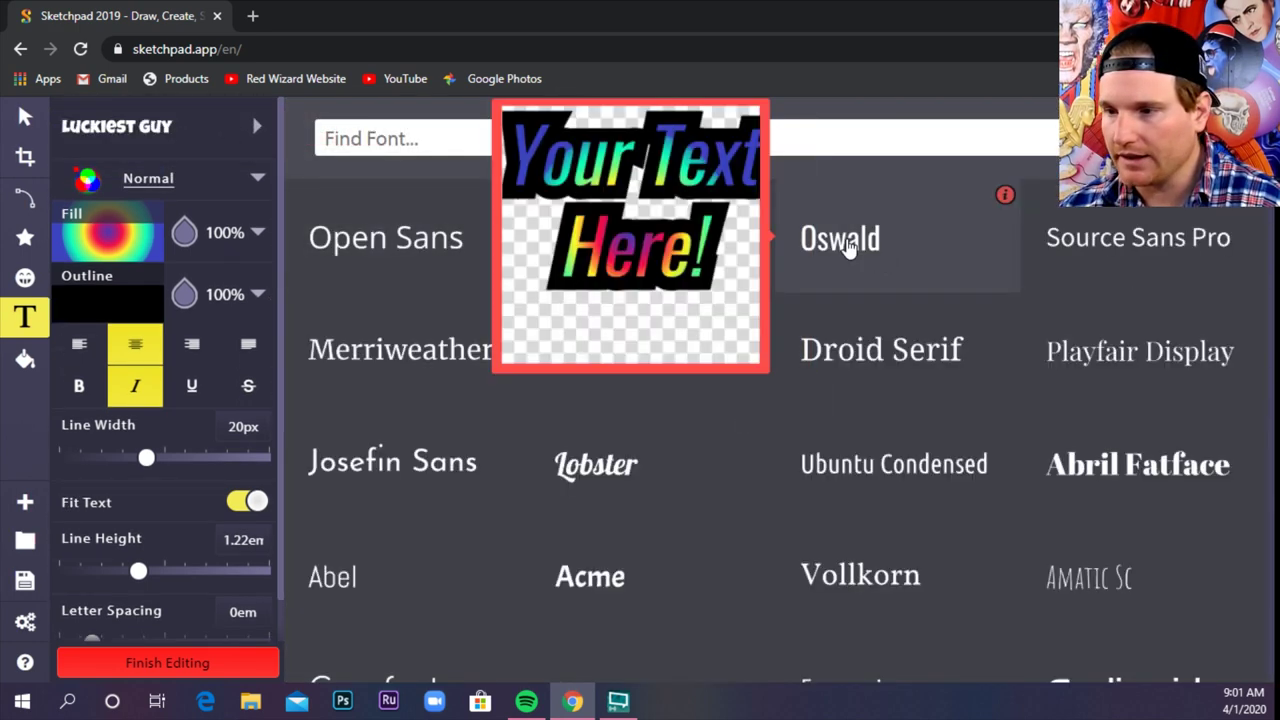
{"action": "left_click", "coordinate": [883, 258]}
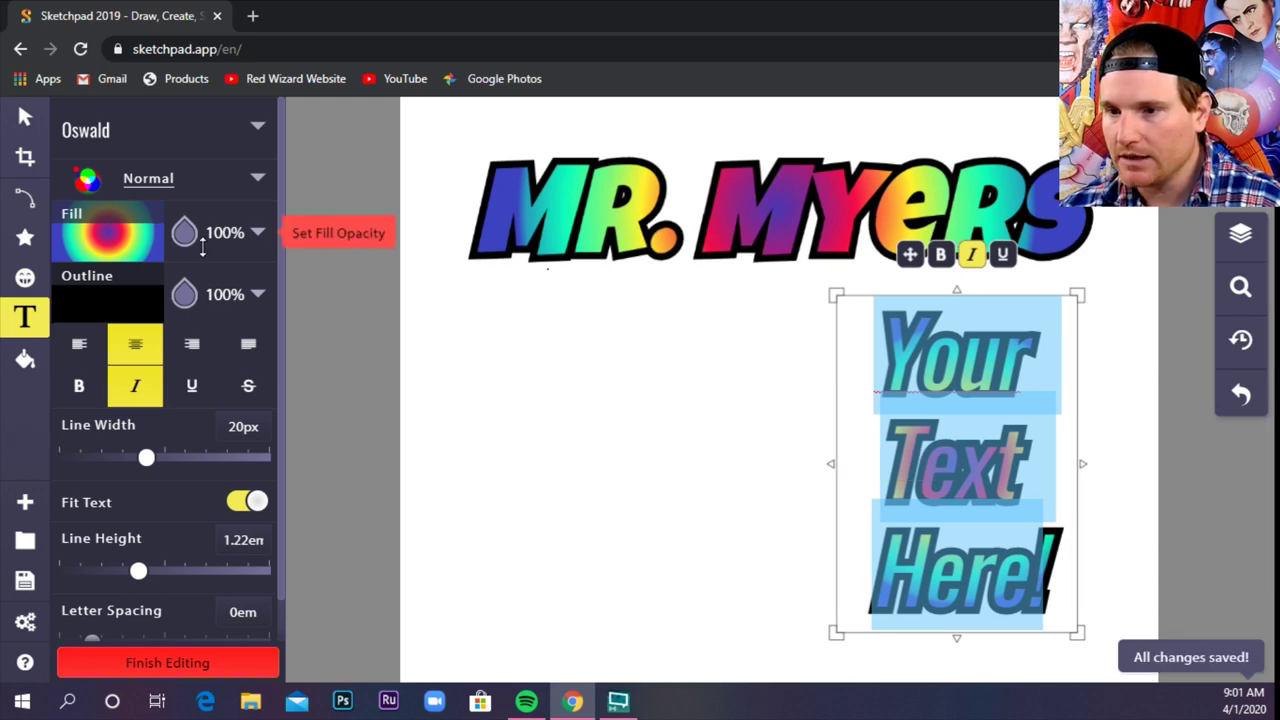
{"action": "left_click", "coordinate": [108, 236]}
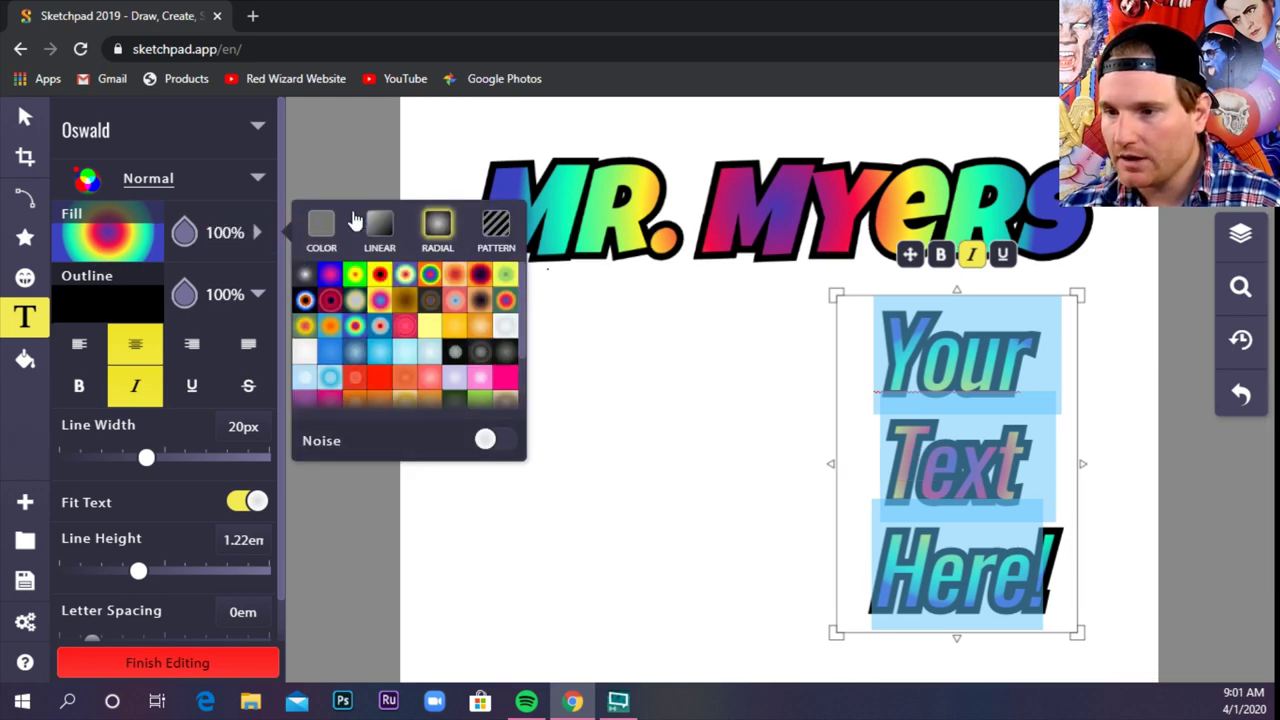
{"action": "left_click", "coordinate": [321, 226]}
{"action": "left_click", "coordinate": [503, 279]}
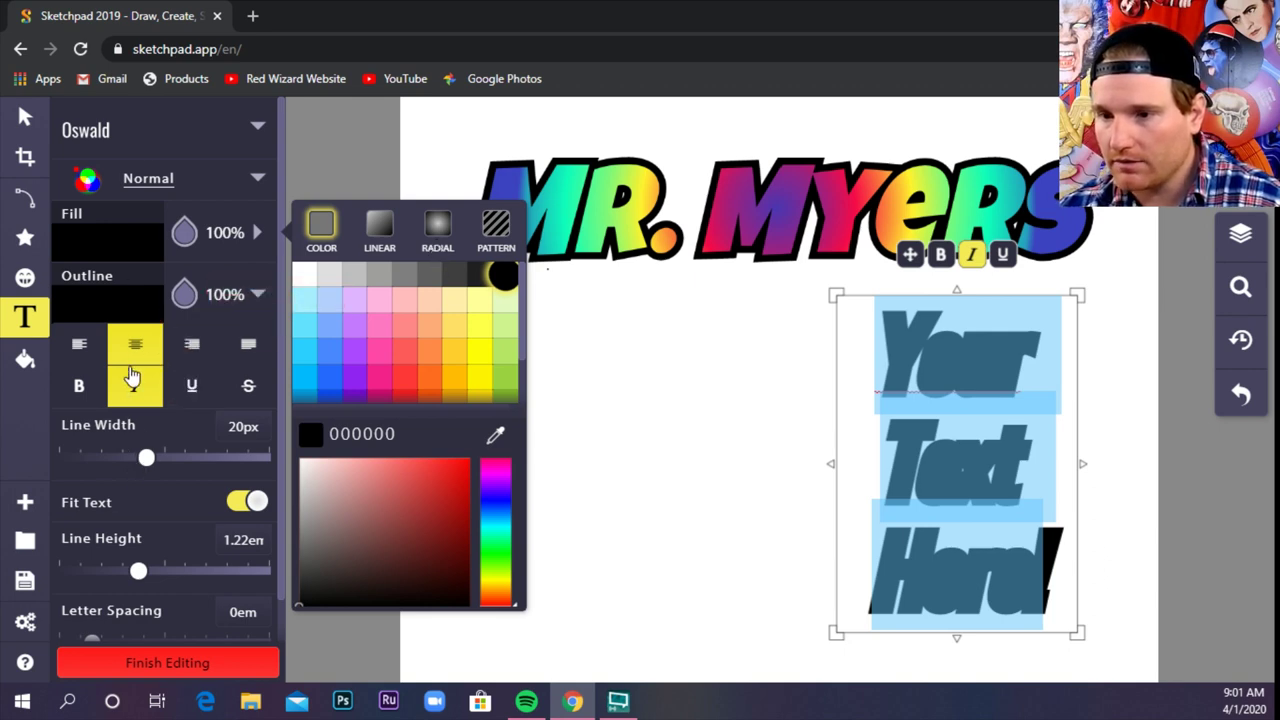
- Set the new text's outline to 0% and type 'epic' and 'art dude.' on separate lines
{"action": "left_click", "coordinate": [184, 294]}
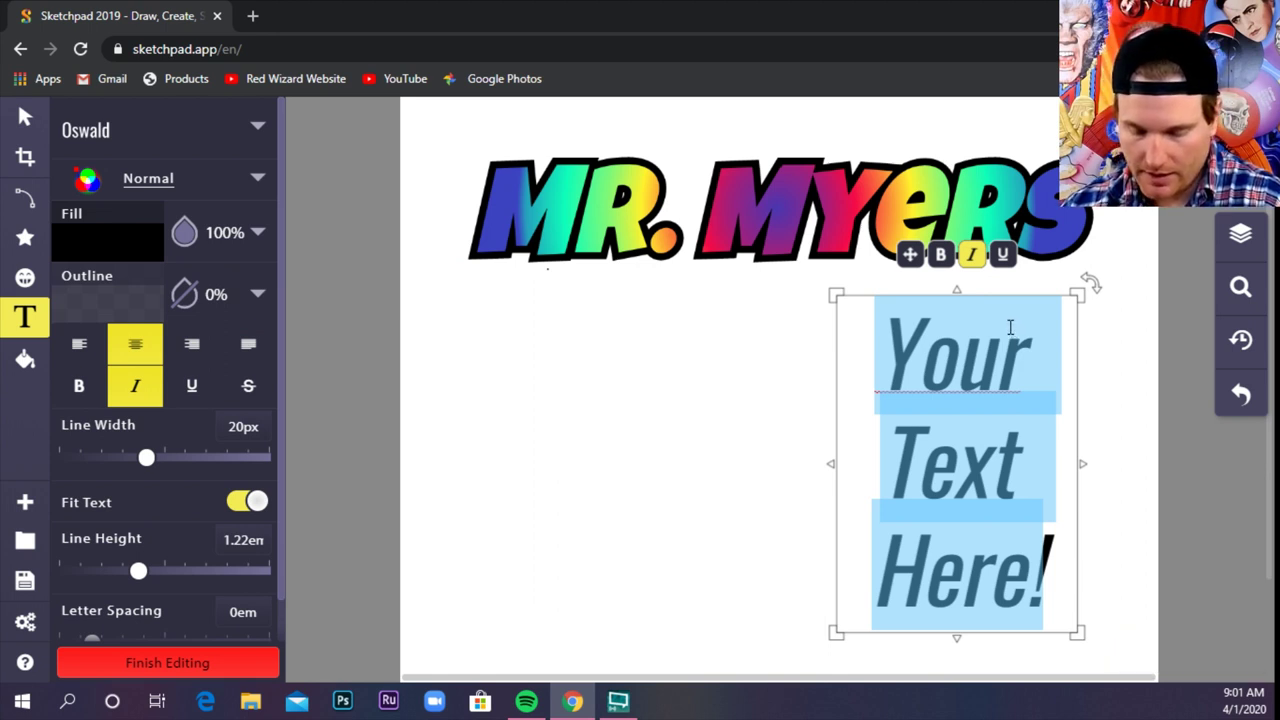
{"action": "type", "text": "epic"}
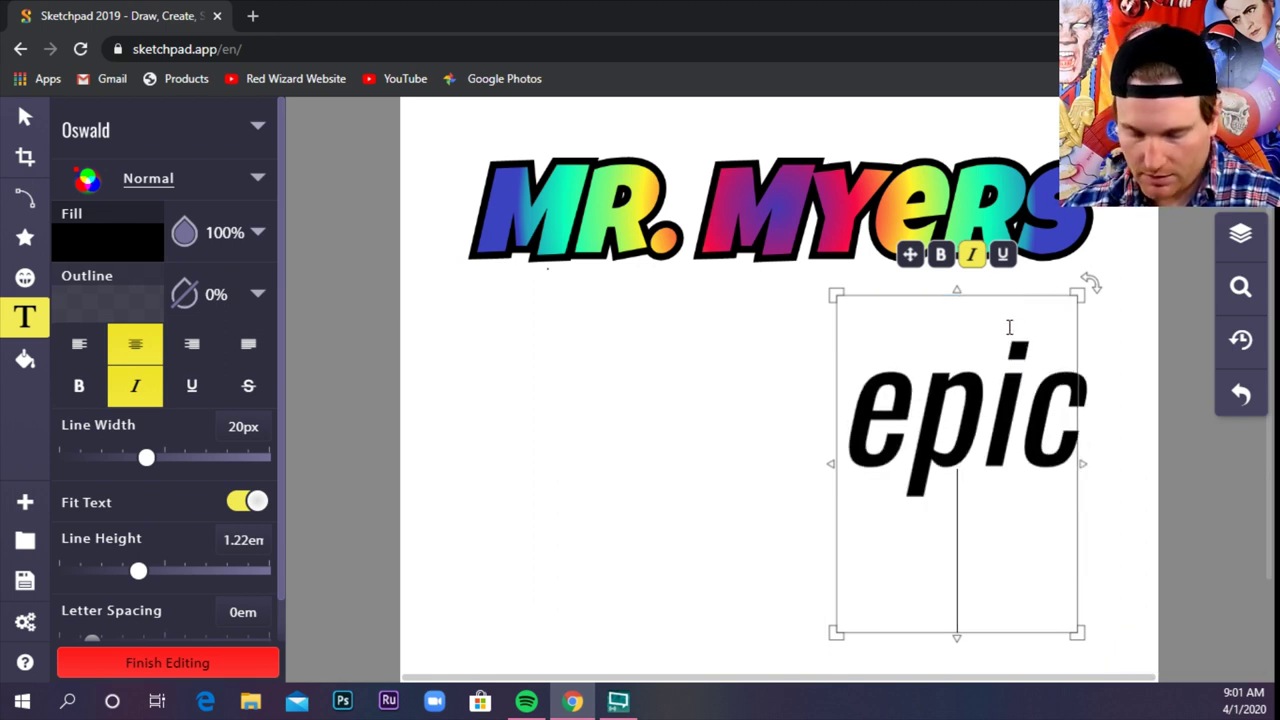
{"action": "key", "text": "Return"}
{"action": "type", "text": "art "}
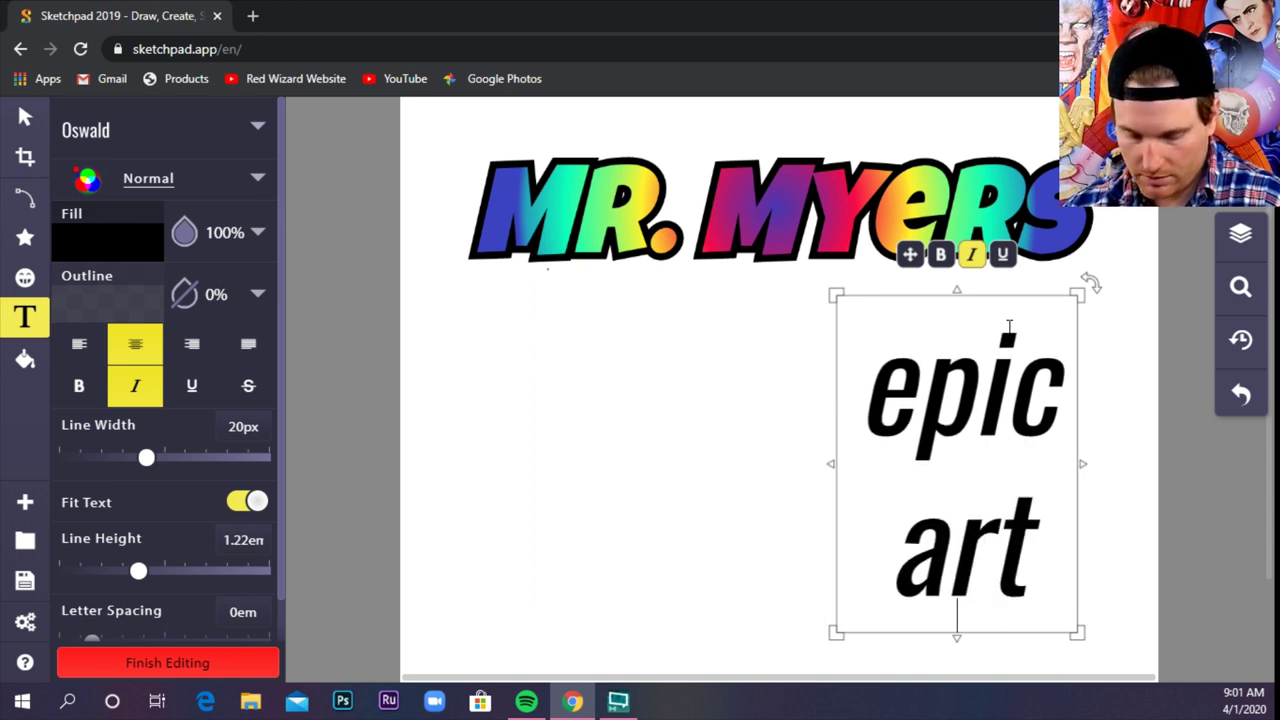
{"action": "type", "text": "dude"}
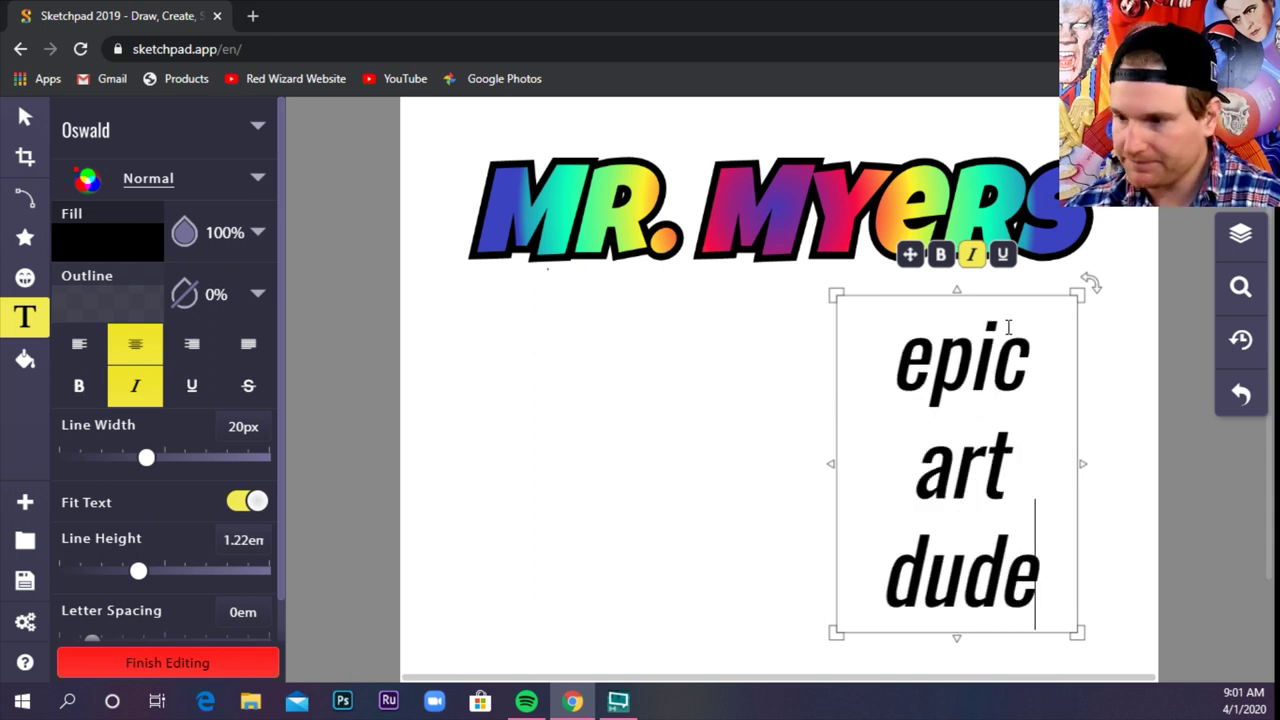
{"action": "type", "text": "."}
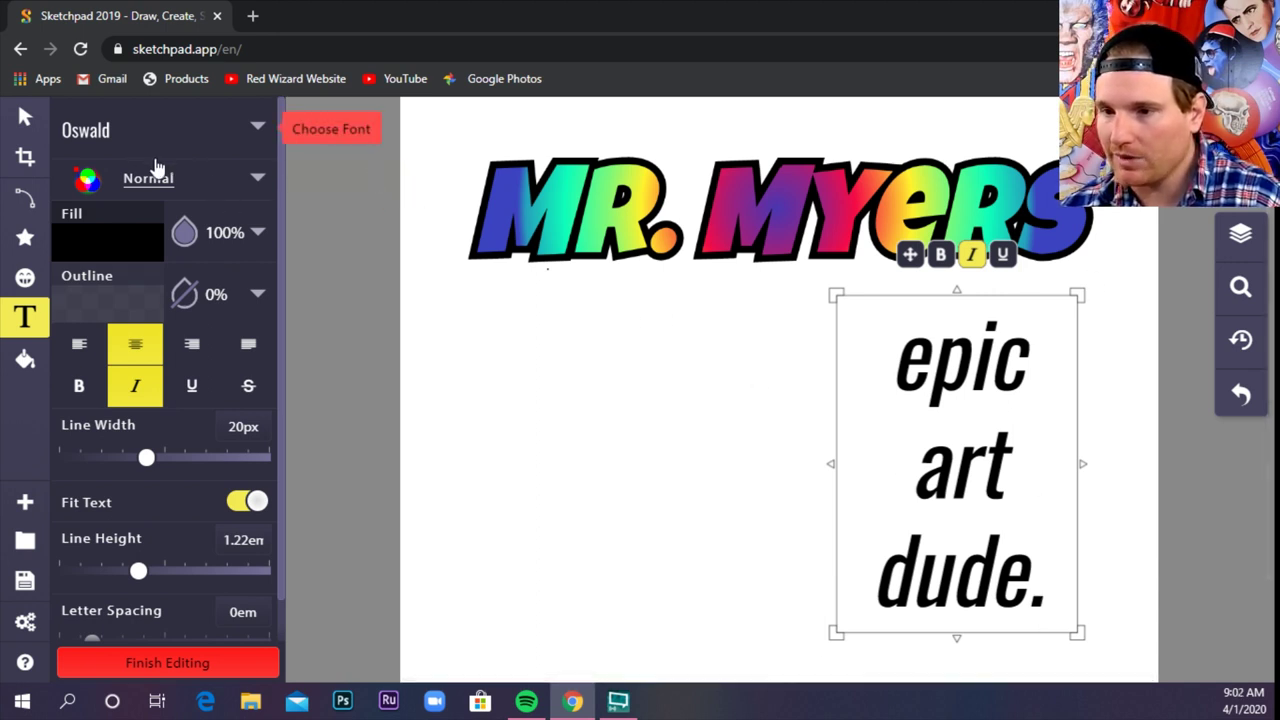
- Finish editing the 'epic art dude.' text, discard stray text boxes, and select the MR. MYERS title
{"action": "left_click", "coordinate": [704, 436]}
{"action": "left_click", "coordinate": [924, 385]}
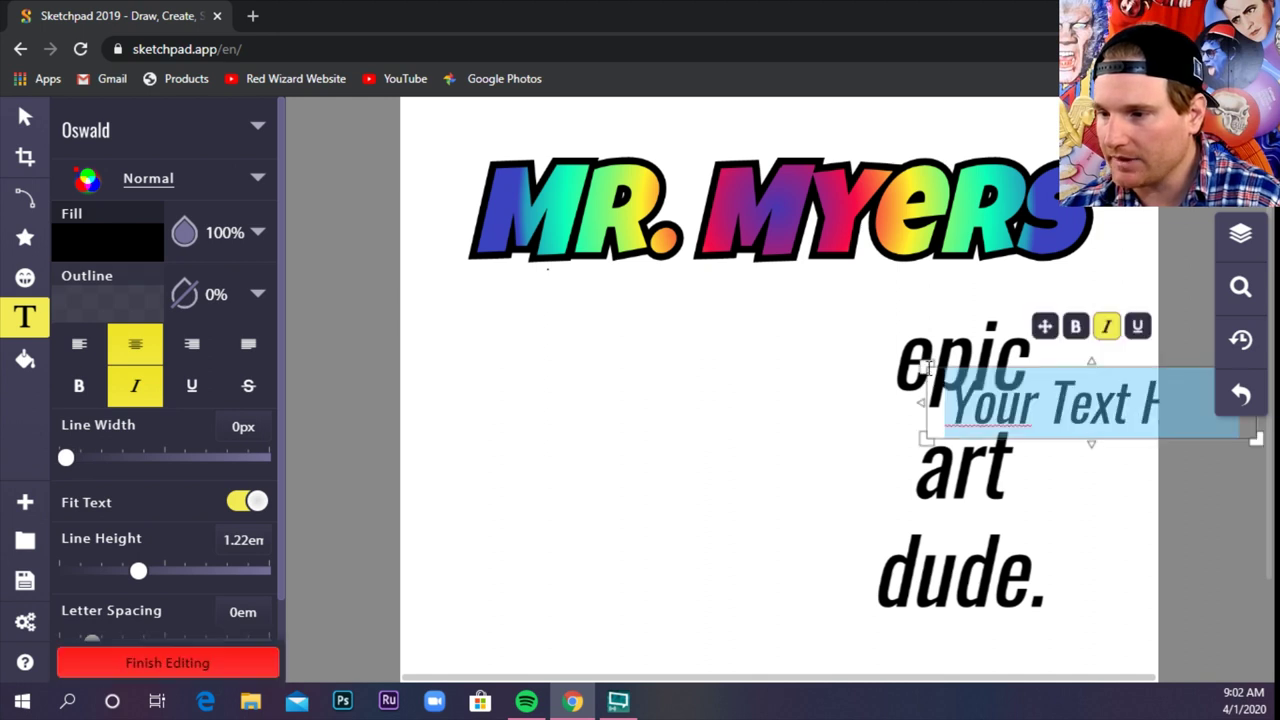
{"action": "left_click", "coordinate": [25, 116]}
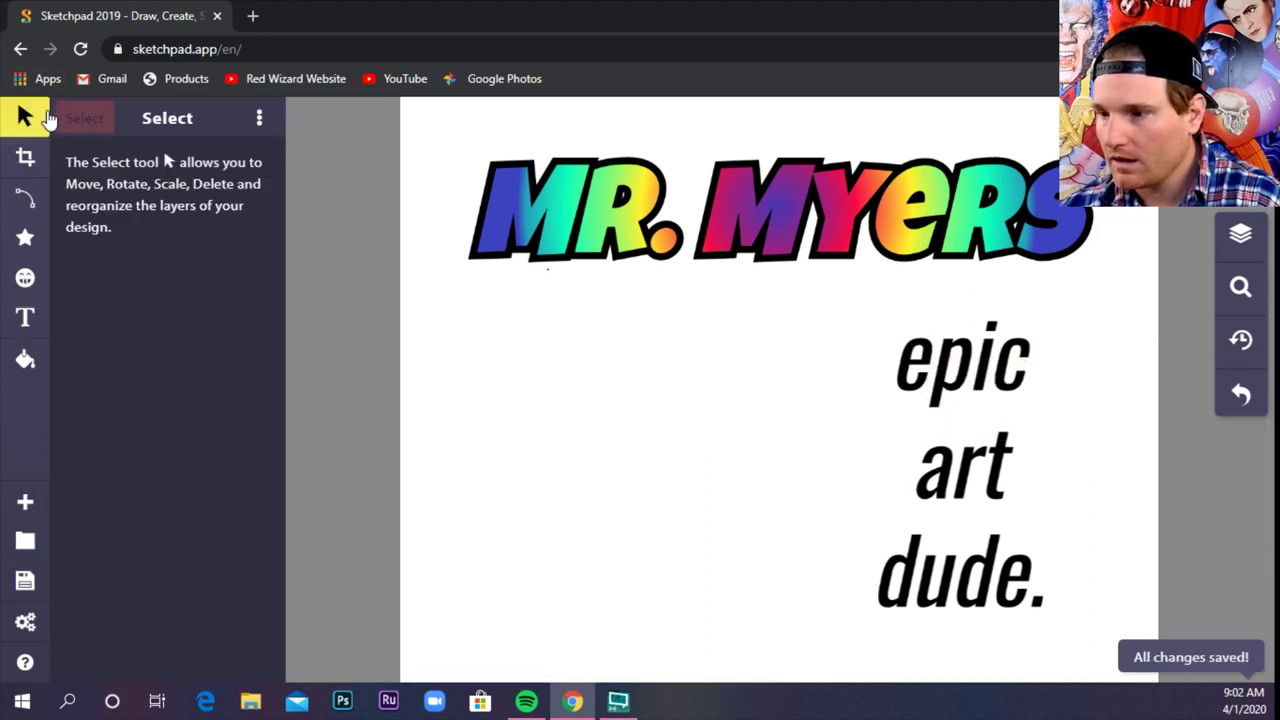
{"action": "left_click", "coordinate": [27, 320]}
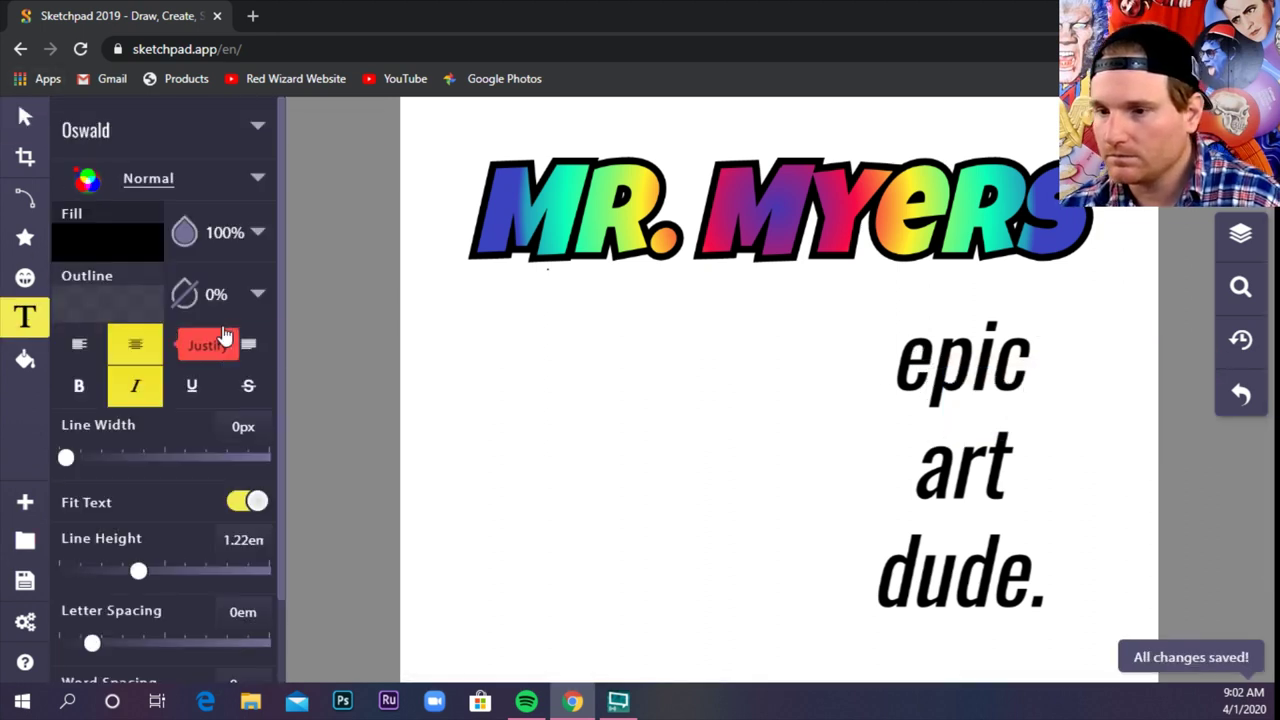
{"action": "scroll", "coordinate": [185, 455], "scroll_direction": "down", "scroll_amount": 2}
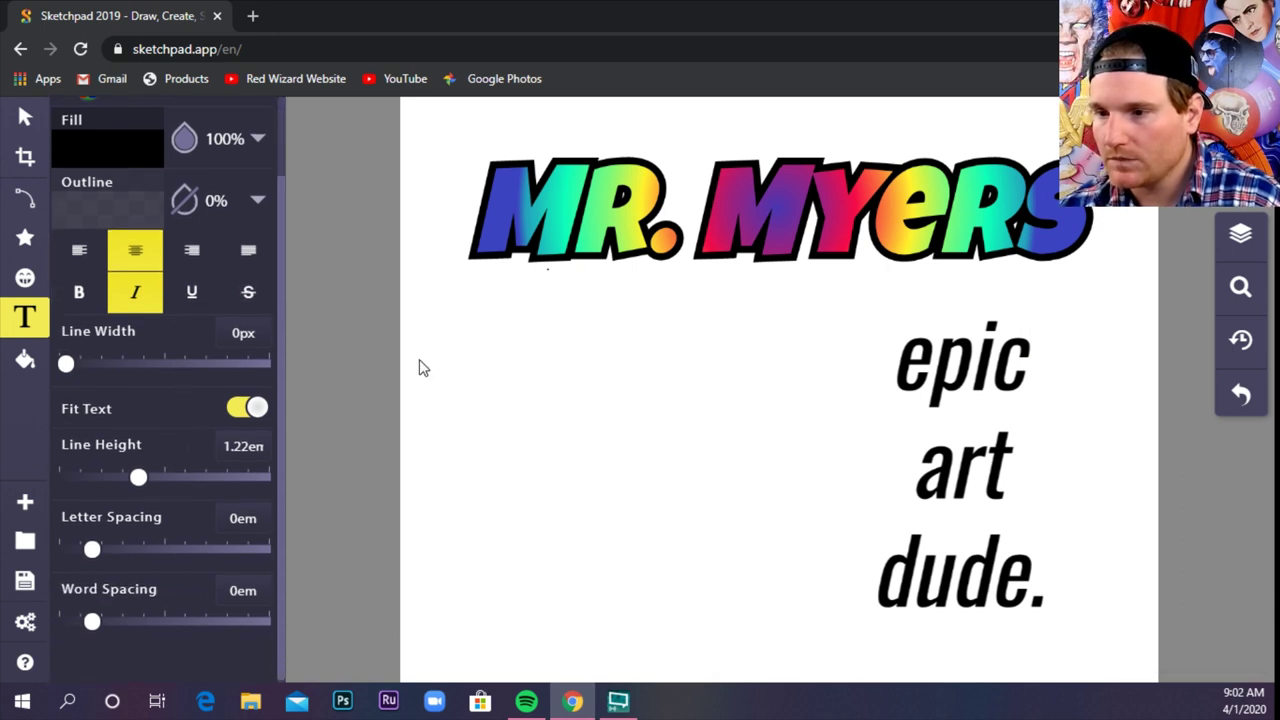
{"action": "left_click", "coordinate": [606, 228]}
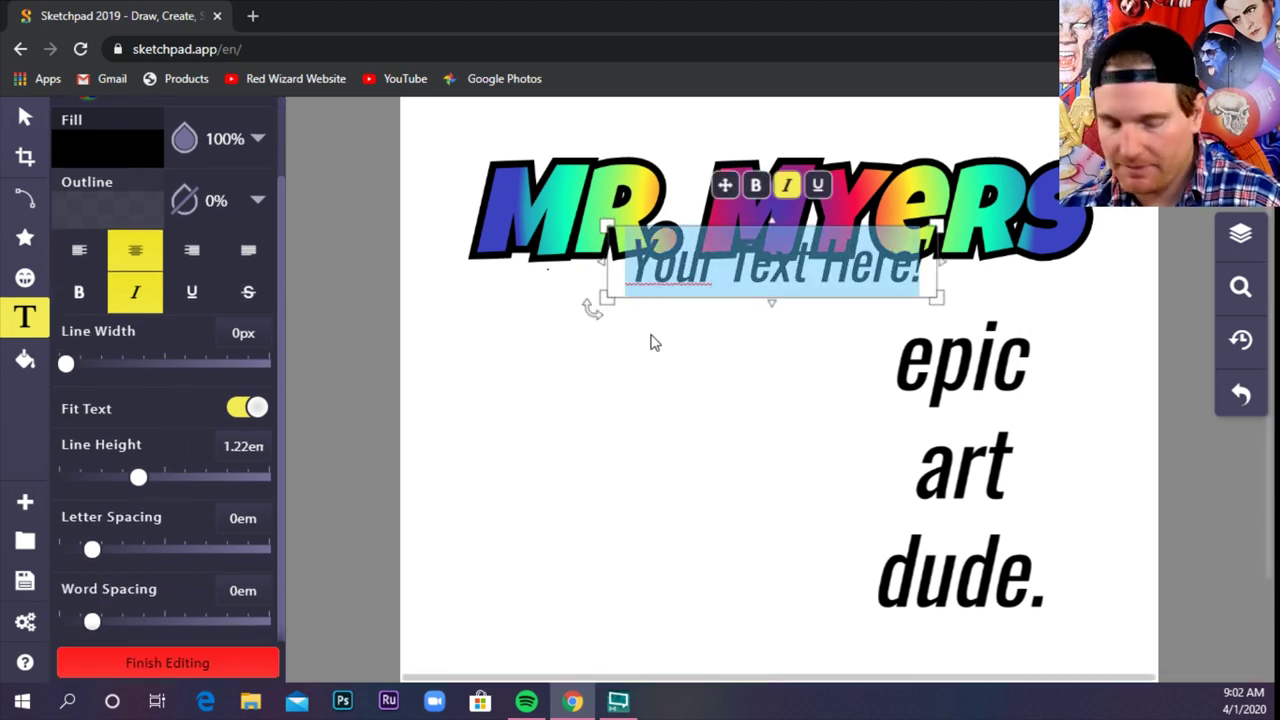
{"action": "left_click", "coordinate": [680, 367]}
{"action": "left_click", "coordinate": [25, 117]}
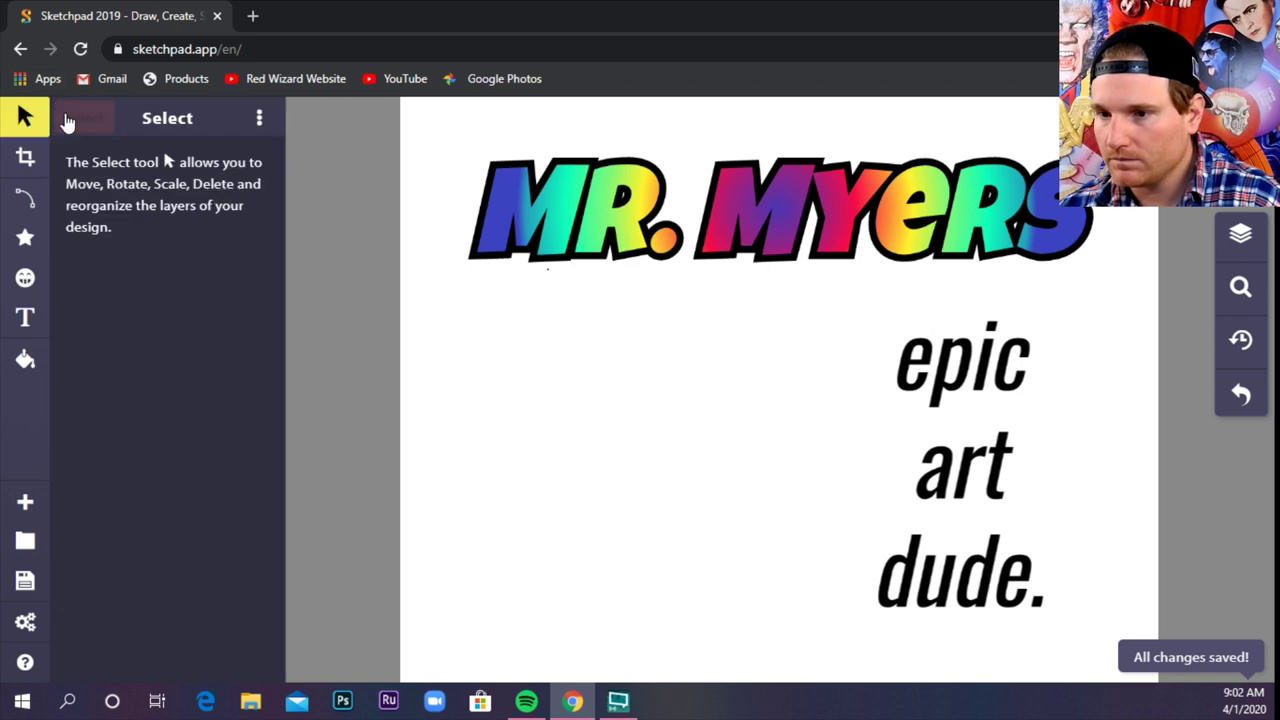
{"action": "left_click", "coordinate": [619, 218]}
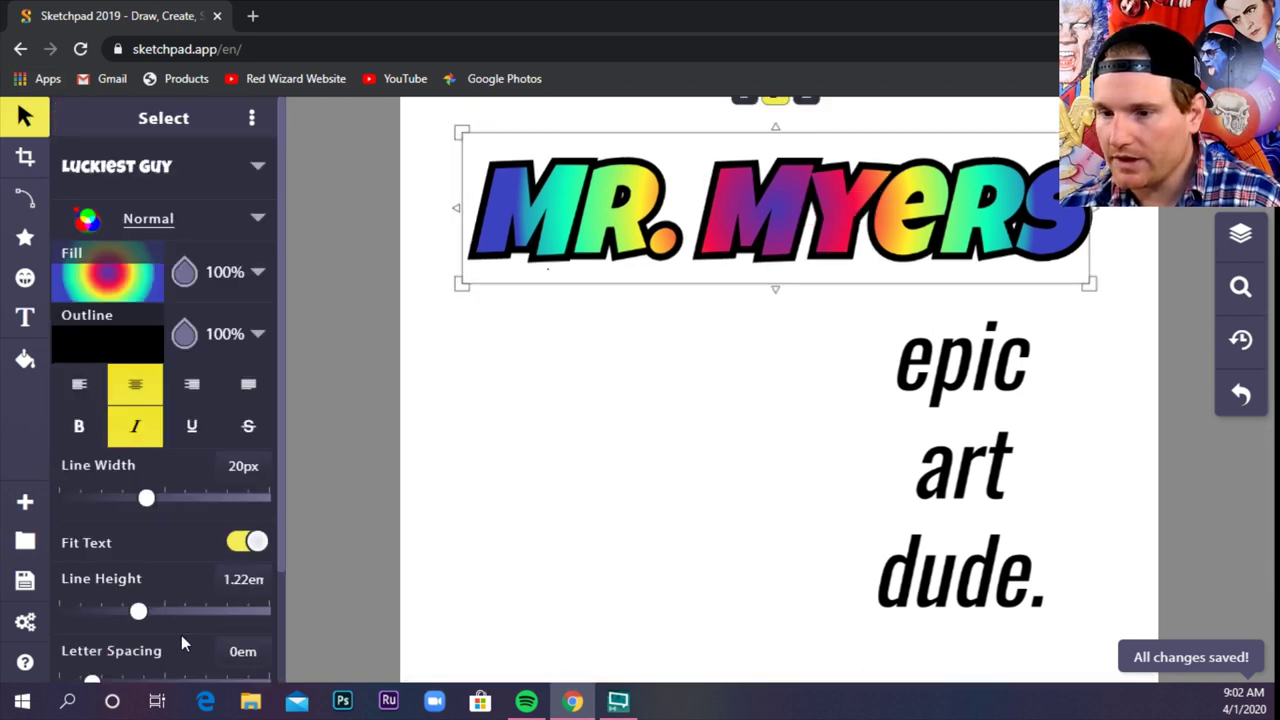
- Set the title's letter spacing to 0.25em and word spacing to 1em
{"action": "scroll", "coordinate": [165, 645], "scroll_direction": "down", "scroll_amount": 1}
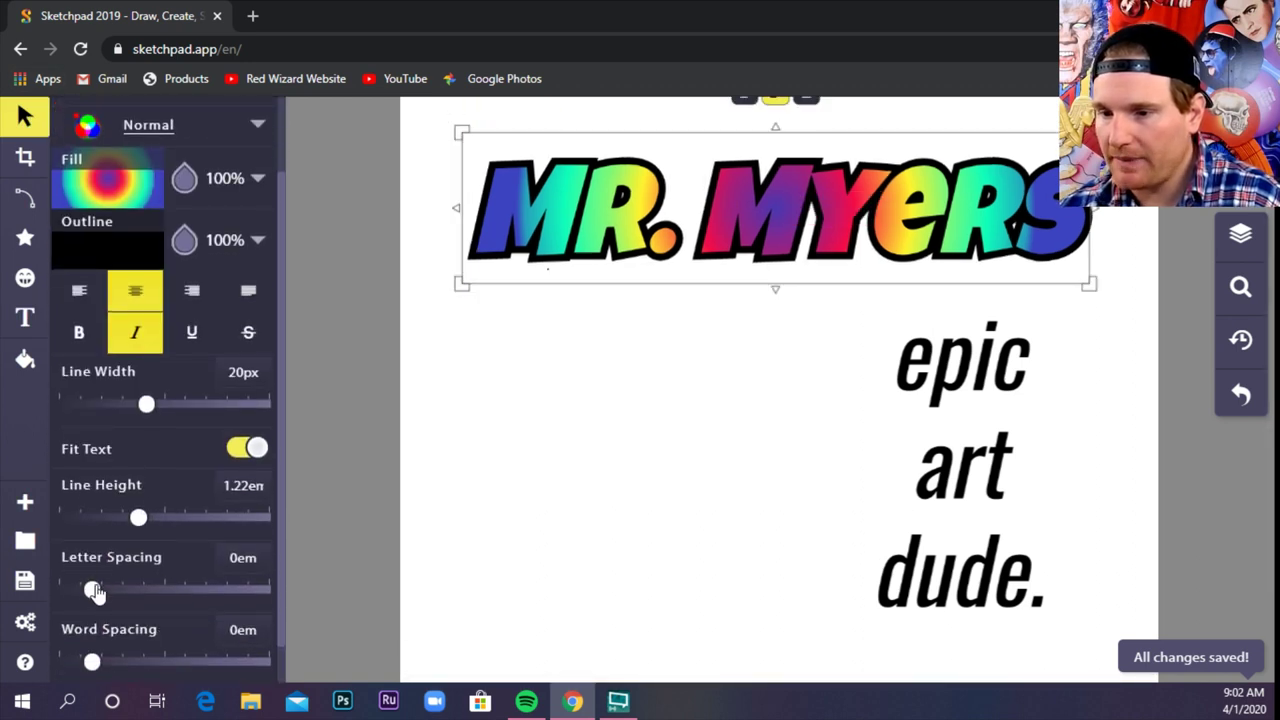
{"action": "mouse_move", "coordinate": [95, 591]}
{"action": "left_mouse_down"}
{"action": "mouse_move", "coordinate": [155, 591]}
{"action": "mouse_move", "coordinate": [84, 590]}
{"action": "left_mouse_up"}
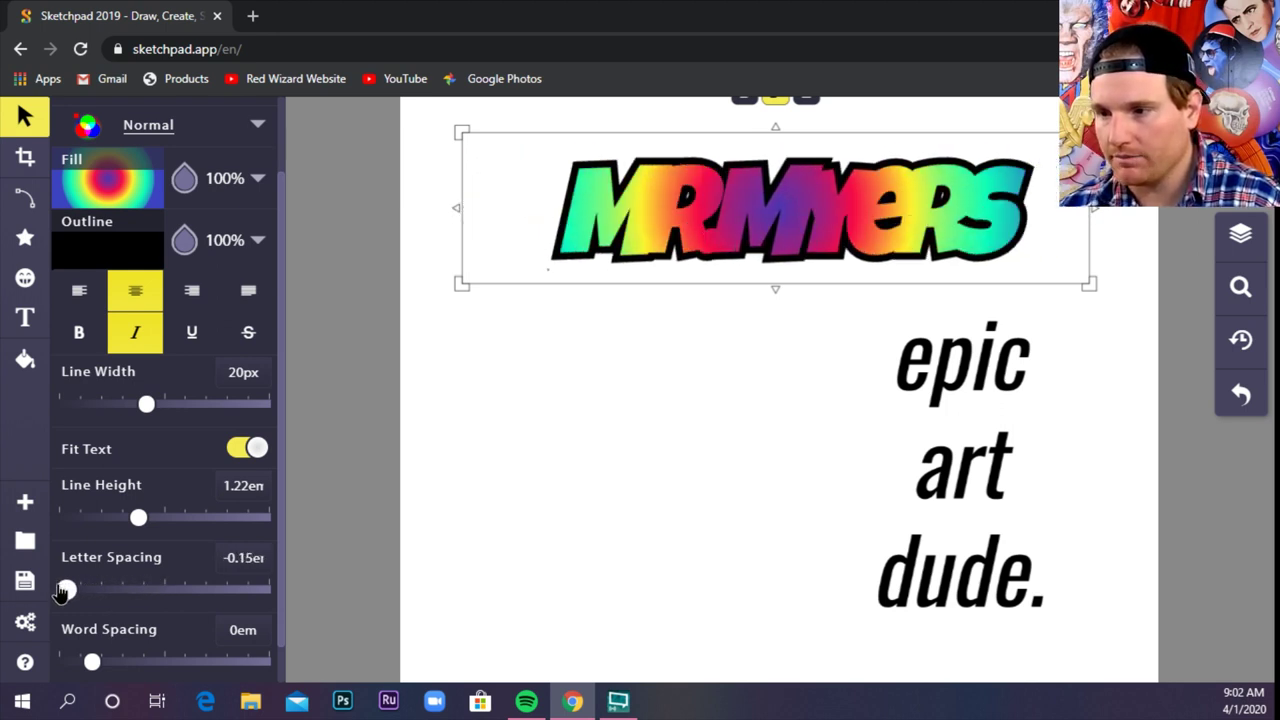
{"action": "left_click_drag", "start_coordinate": [64, 590], "coordinate": [126, 572]}
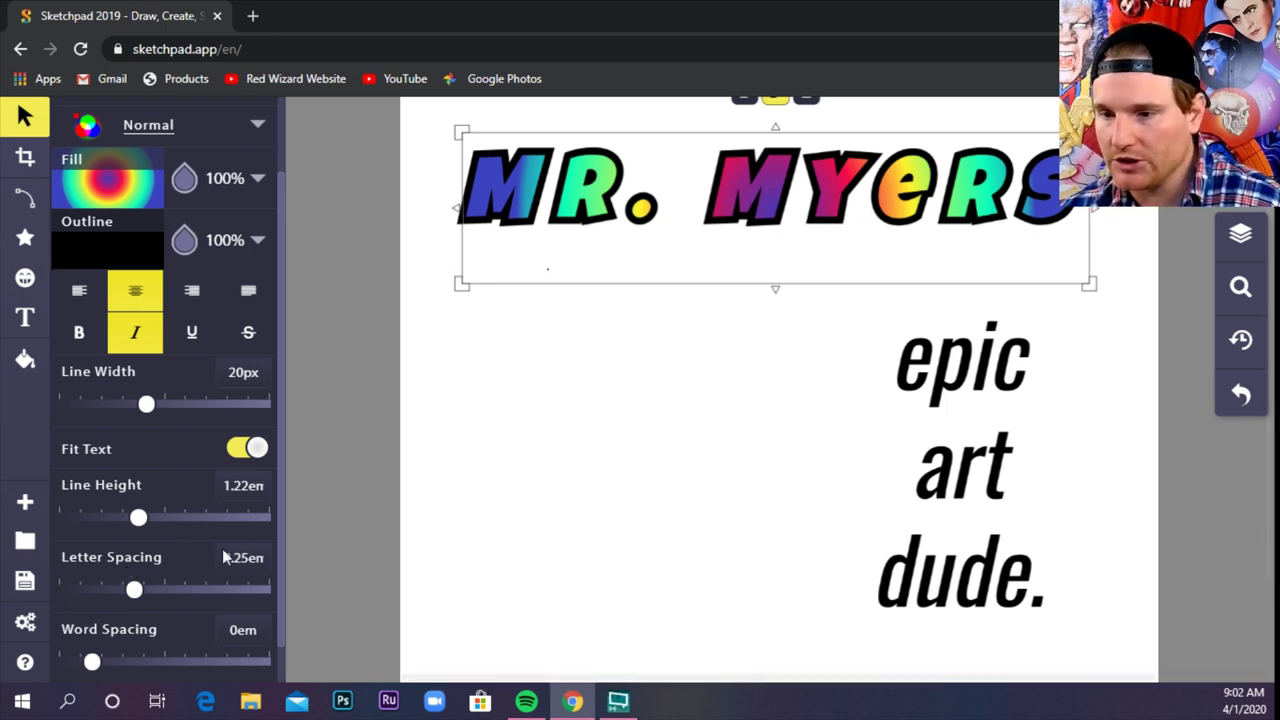
{"action": "scroll", "coordinate": [236, 545], "scroll_direction": "down", "scroll_amount": 2}
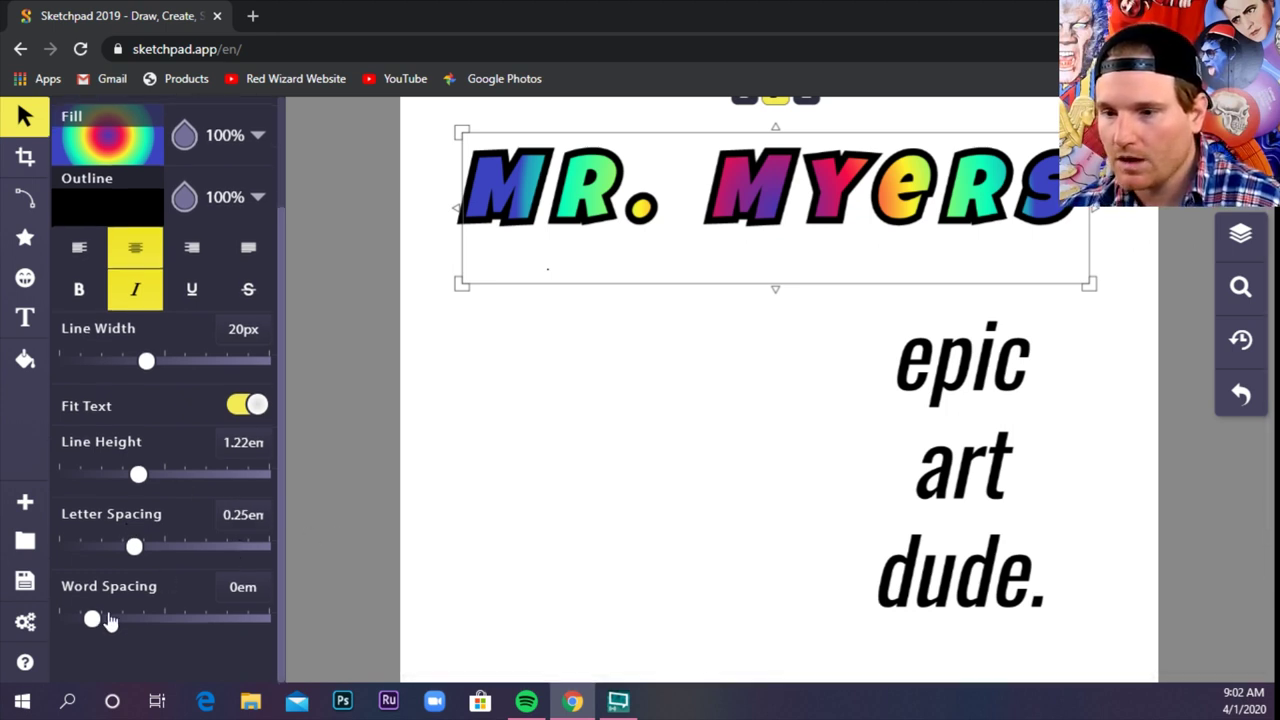
{"action": "left_click_drag", "start_coordinate": [91, 622], "coordinate": [126, 619]}
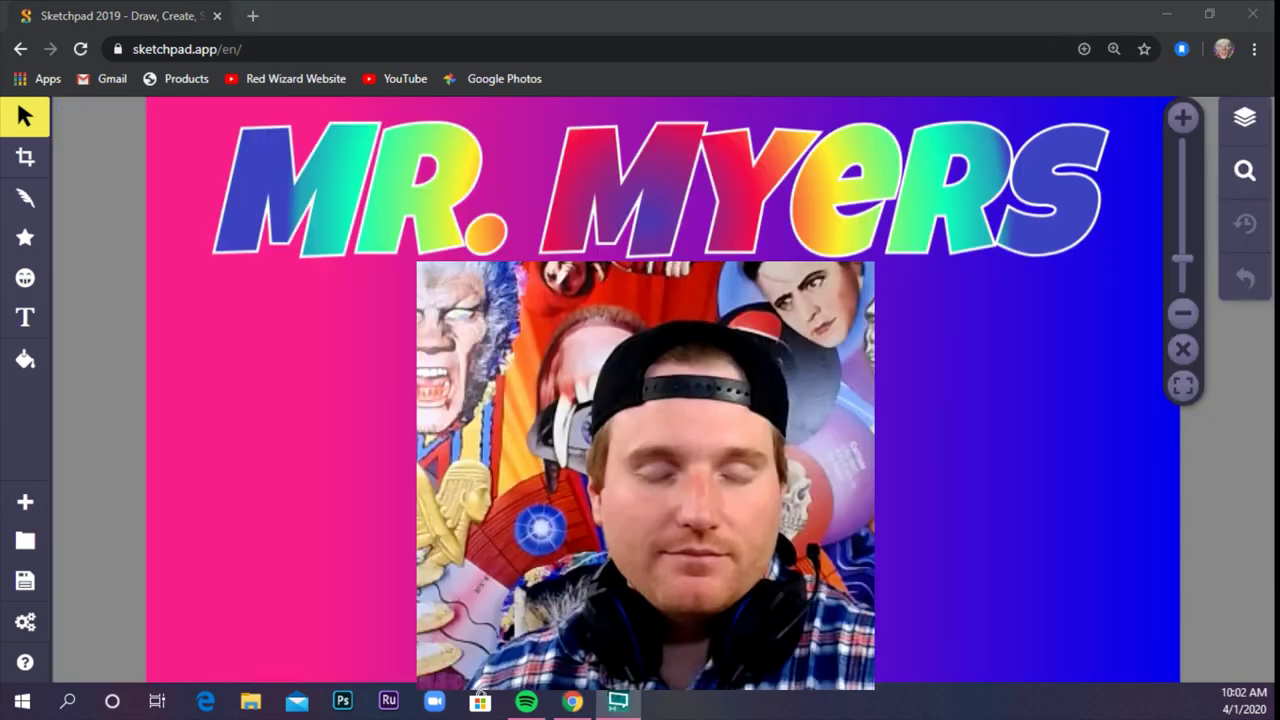